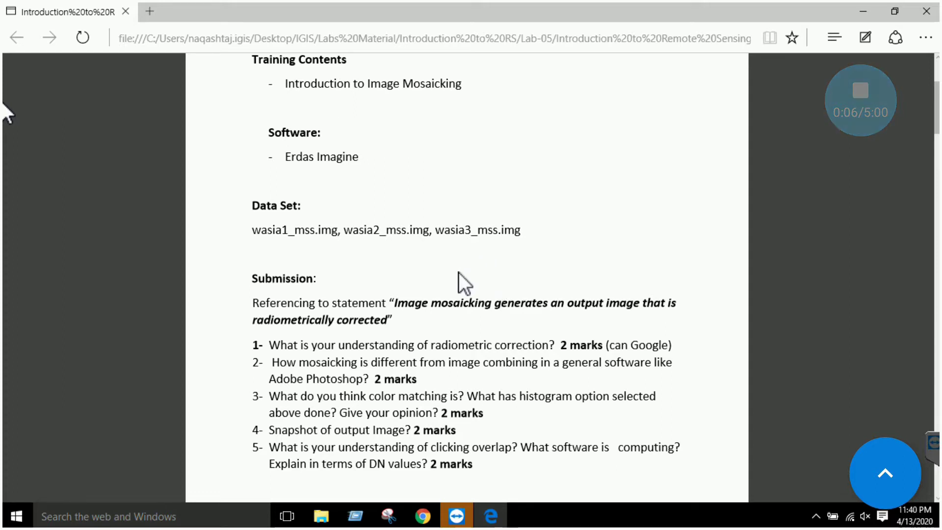
scroll(459, 272, "up", 1)
scroll(459, 274, "down", 1)
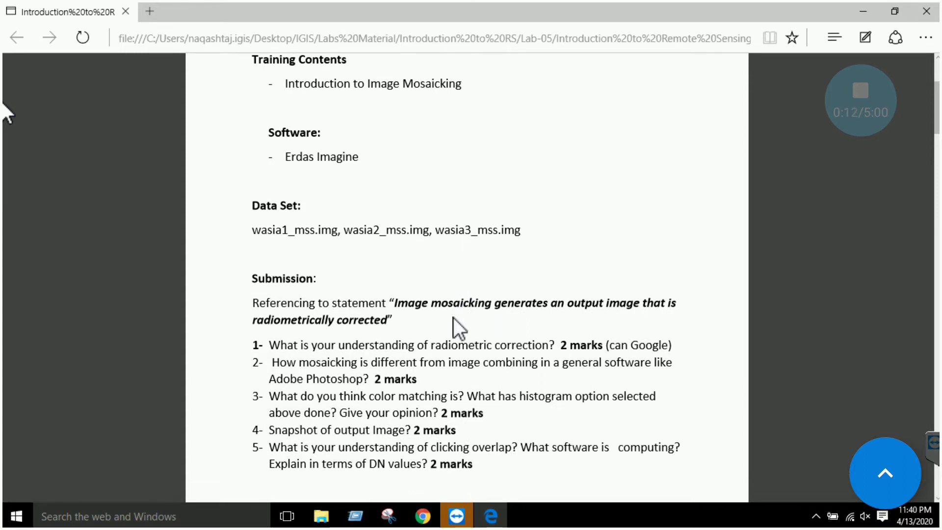
scroll(449, 315, "down", 3)
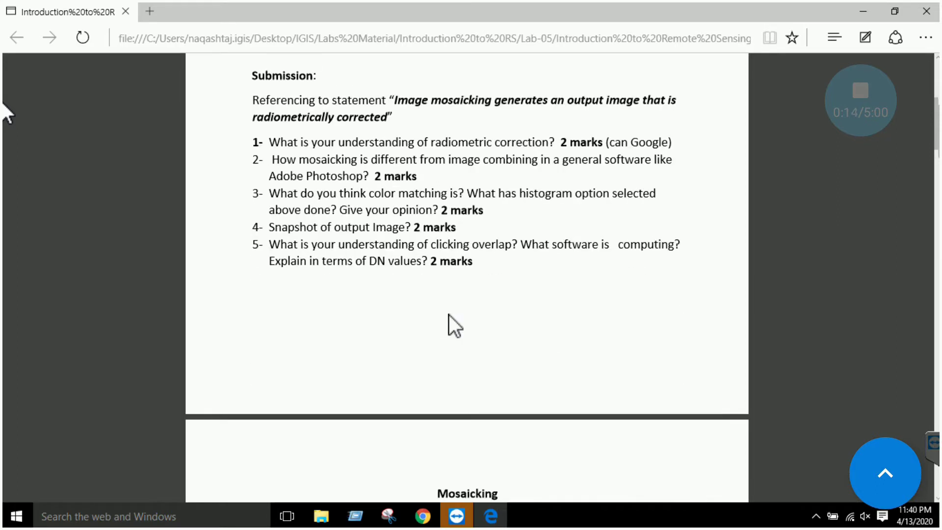
scroll(449, 315, "down", 3)
scroll(449, 314, "down", 2)
scroll(460, 281, "up", 1)
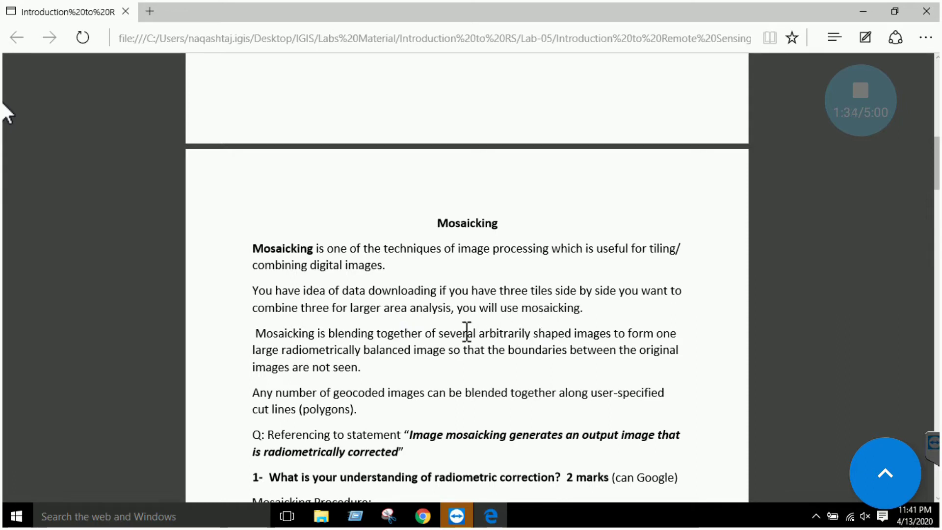
scroll(411, 346, "down", 1)
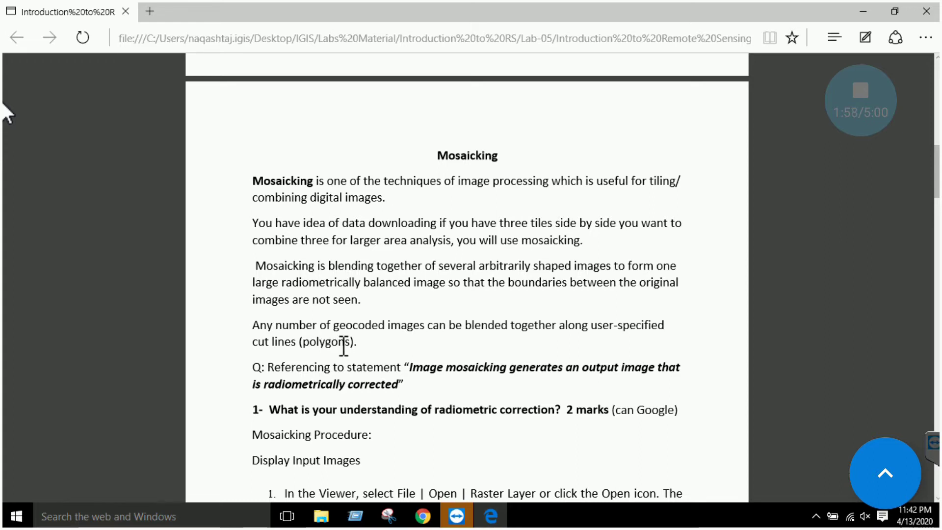
scroll(344, 347, "down", 3)
scroll(344, 347, "down", 2)
scroll(344, 347, "down", 1)
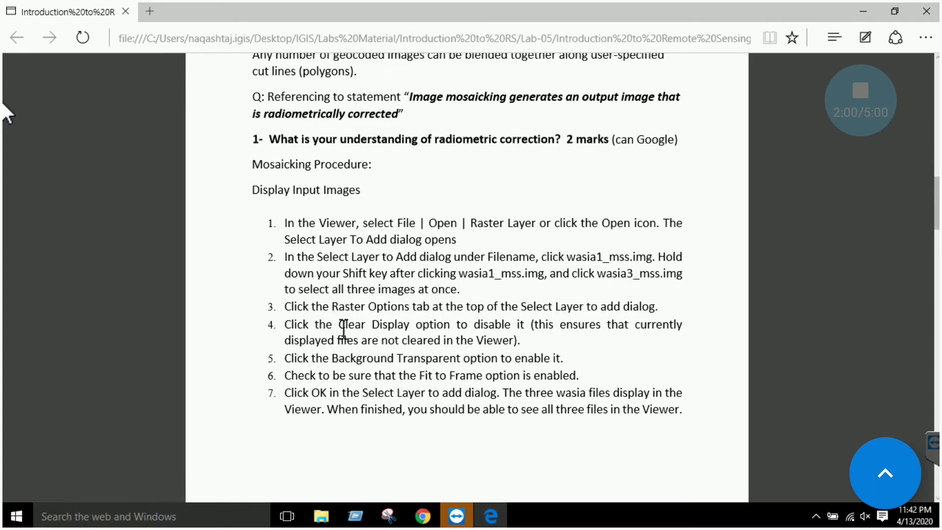
scroll(340, 330, "down", 1)
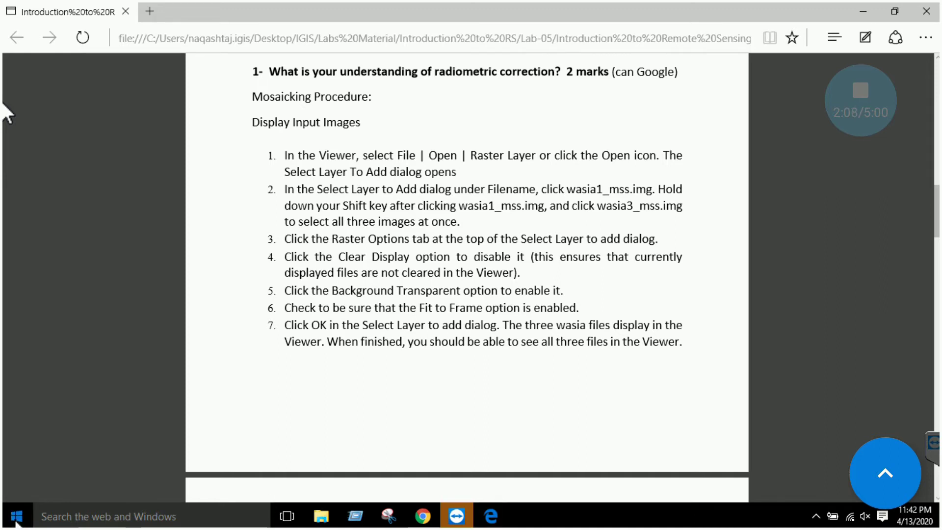
Launch ERDAS IMAGINE 2018 (64-bit) from a Start menu search and accept the license notice.
left_click(17, 517)
left_click(33, 487)
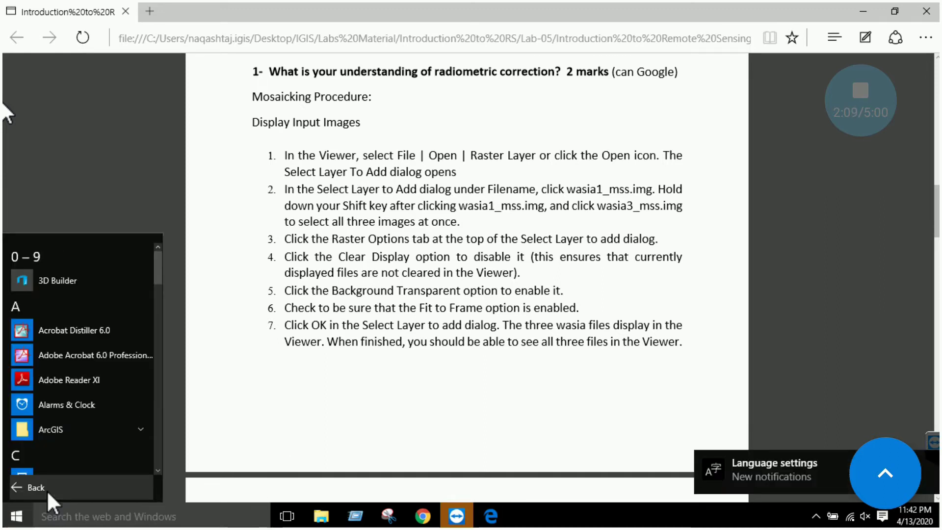
left_click(103, 516)
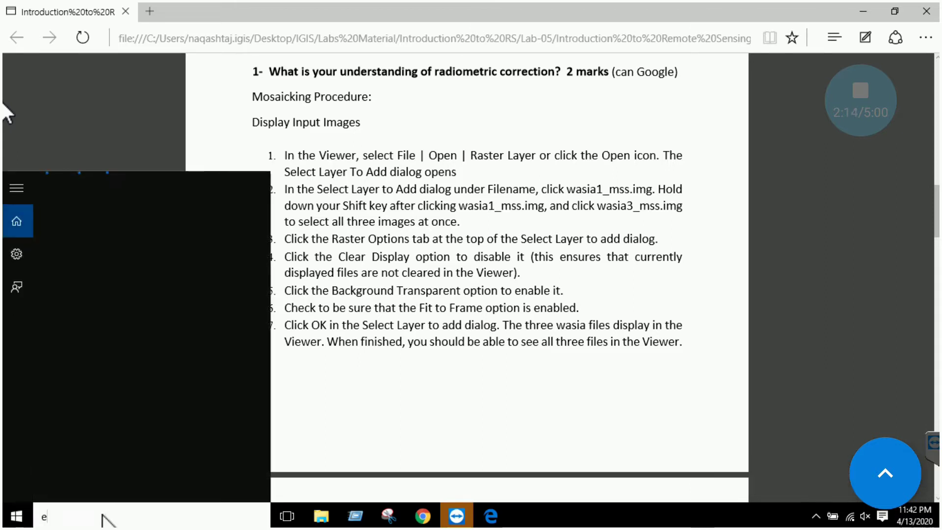
type("erdas")
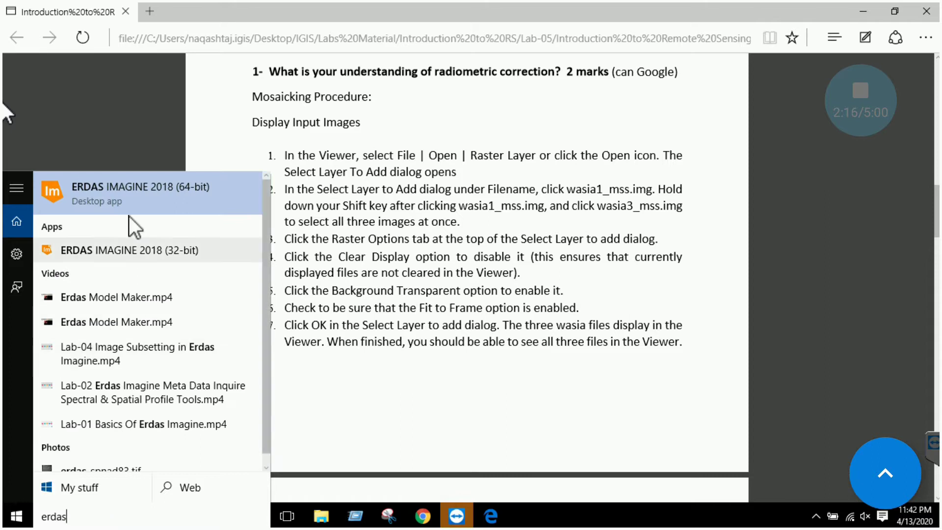
left_click(133, 194)
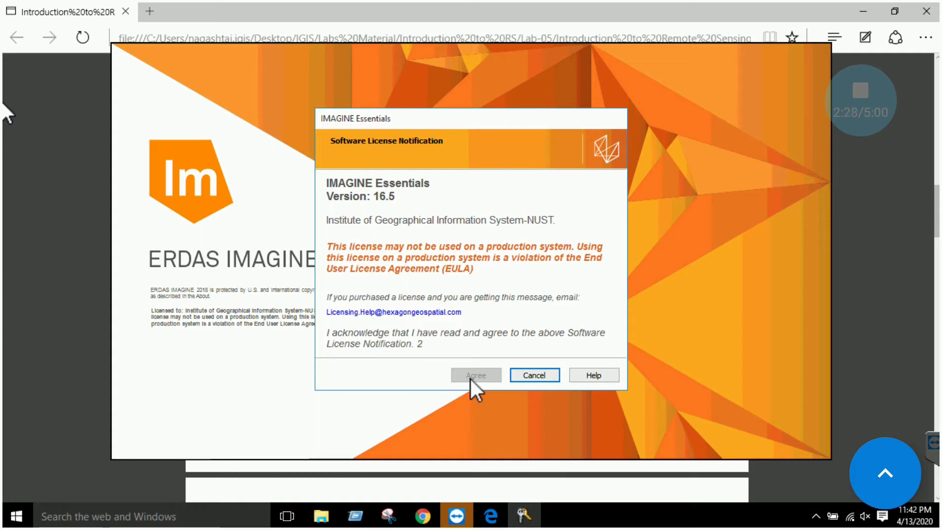
left_click(475, 376)
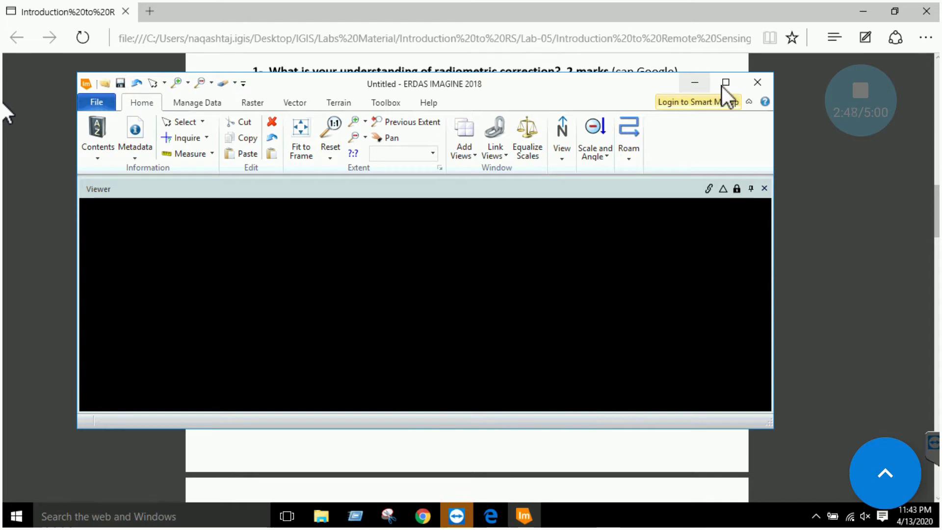
Maximize ERDAS and open the Open Raster Layer dialog from 2D View #1.
left_click(724, 84)
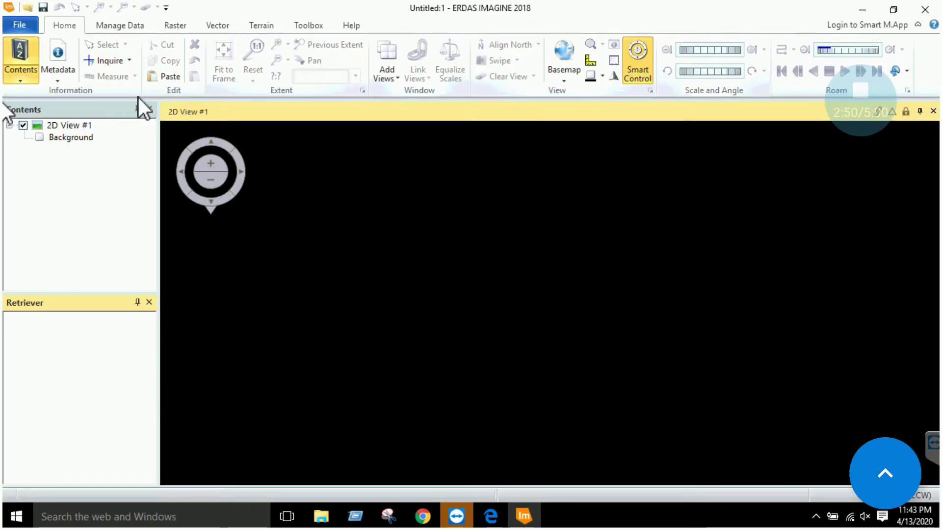
right_click(82, 126)
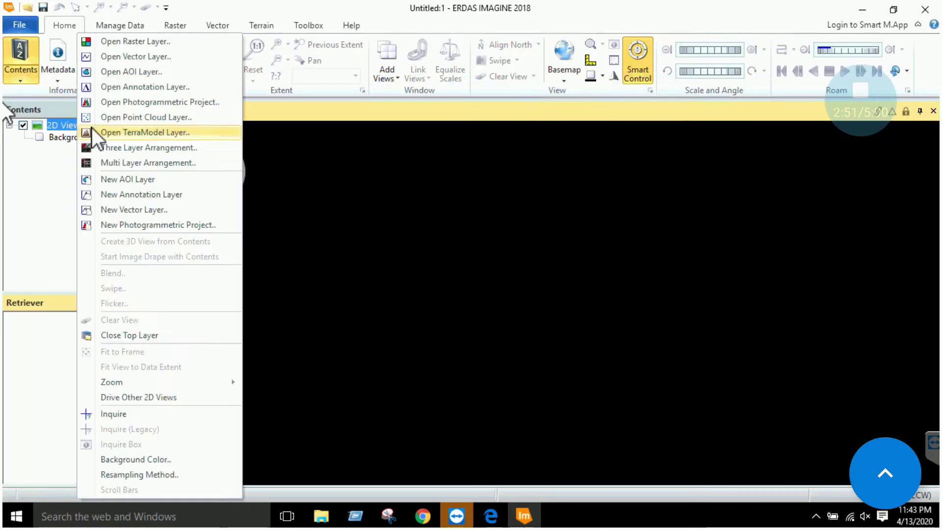
left_click(166, 44)
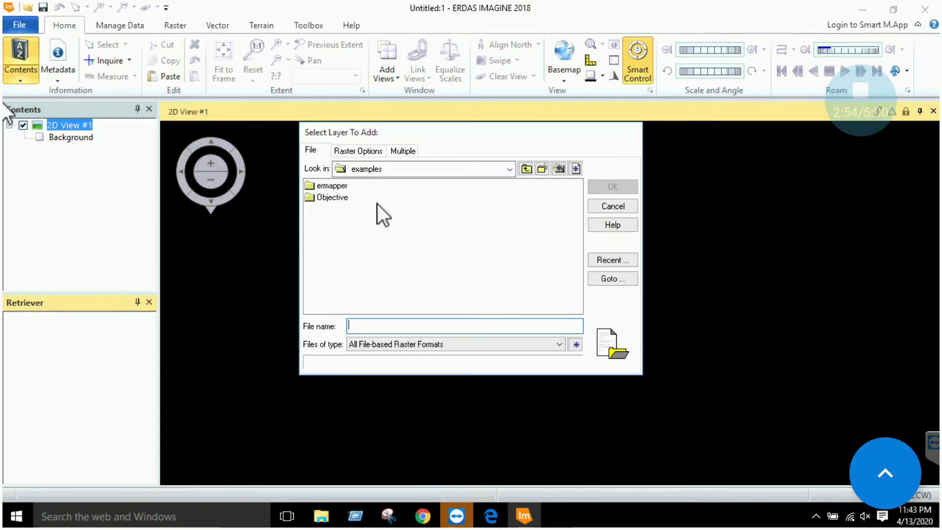
left_click(598, 262)
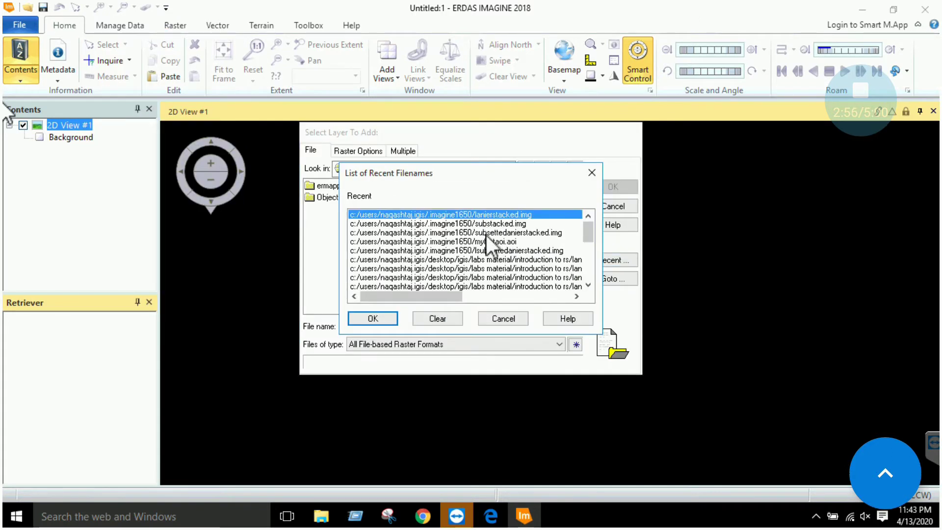
left_click(592, 172)
Browse to Desktop\Mosaic and add wasia1_mss, wasia2_mss and wasia3_tm.img to the view.
left_click(509, 168)
left_click(443, 186)
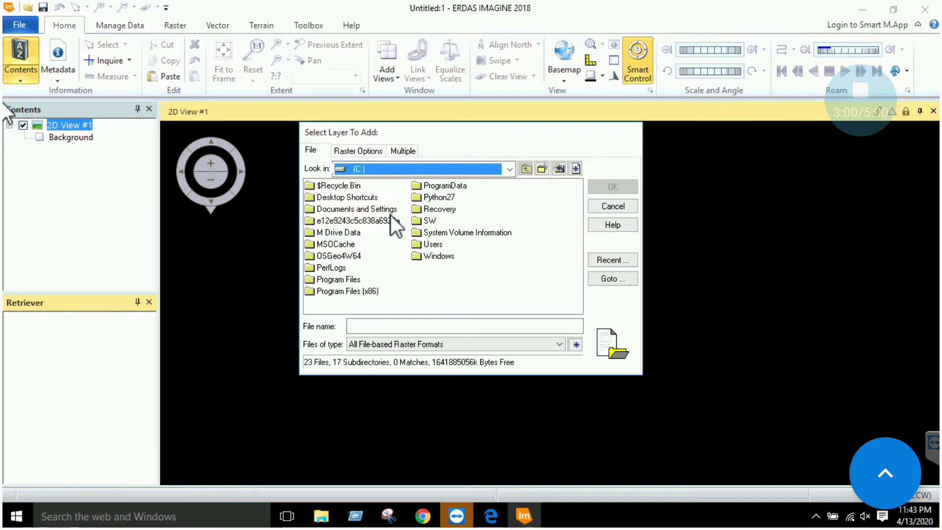
double_click(426, 244)
double_click(330, 256)
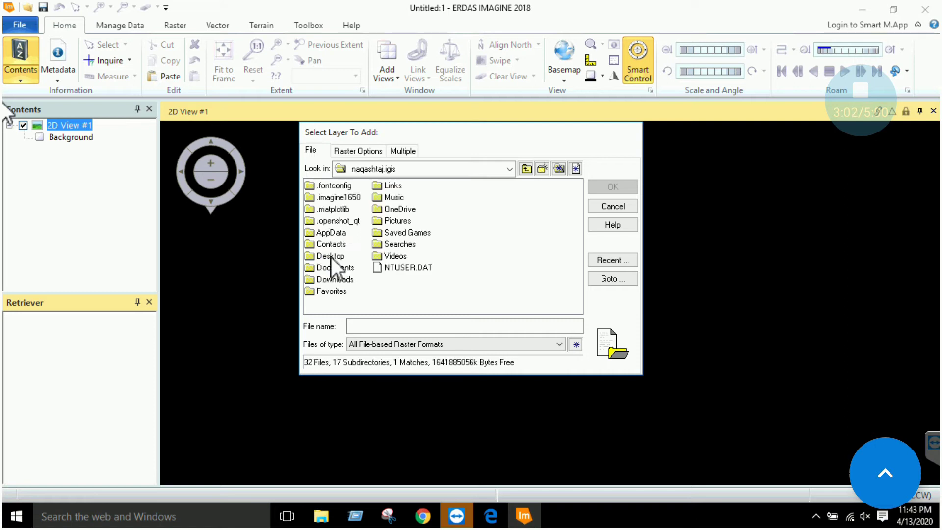
double_click(331, 256)
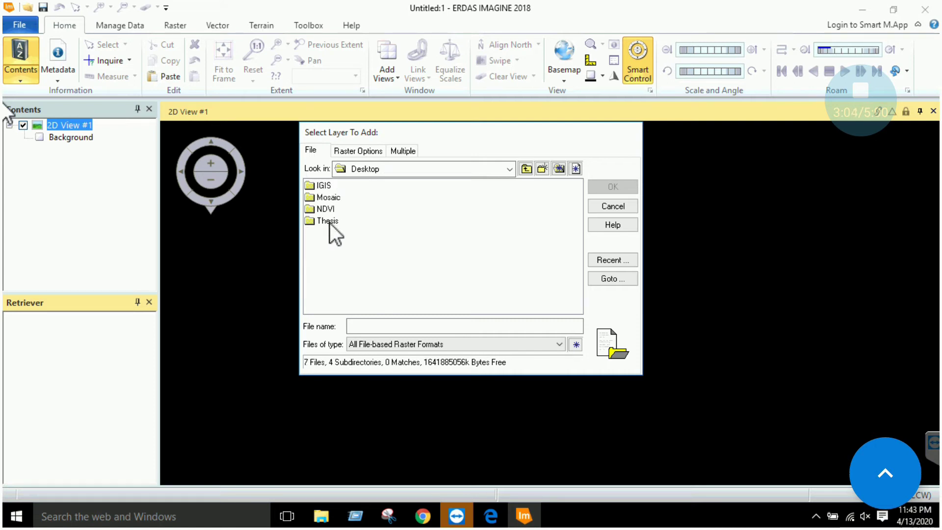
double_click(327, 198)
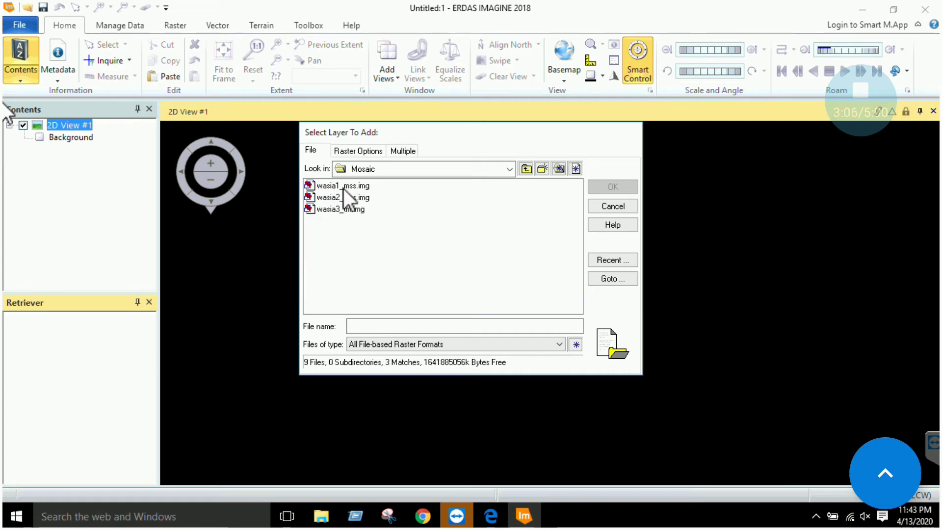
left_click_drag(341, 224, 360, 182)
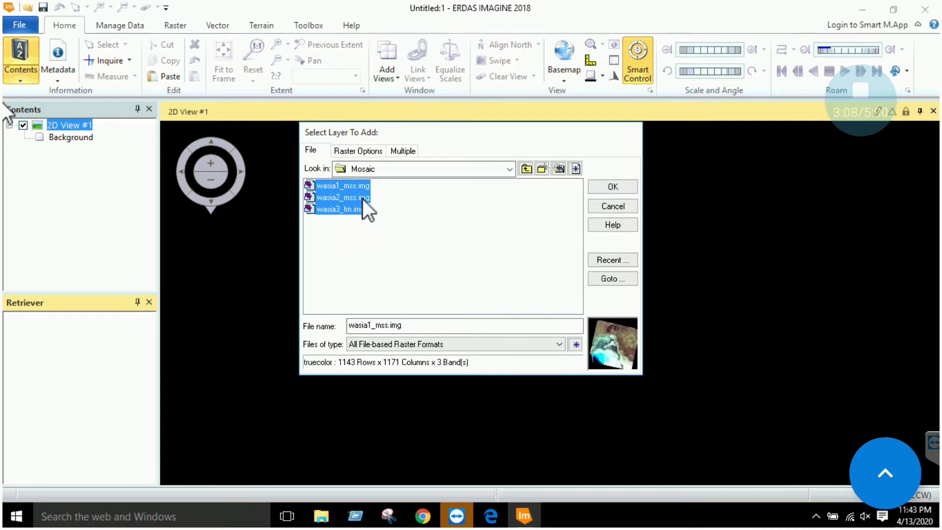
left_click(613, 187)
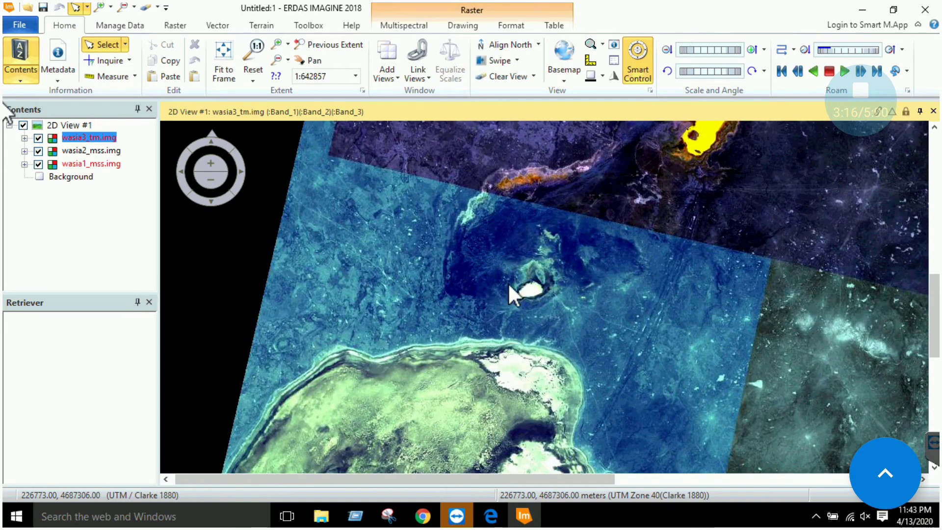
scroll(507, 284, "down", 3)
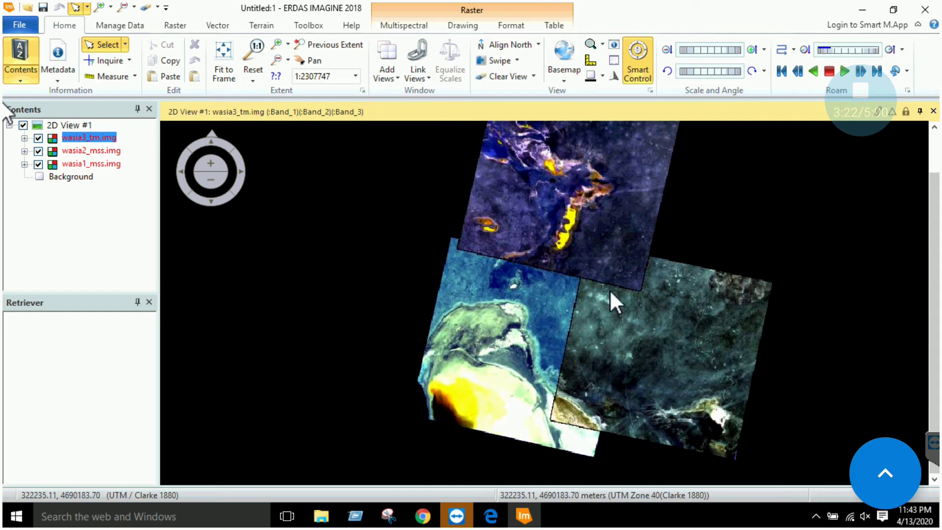
left_click(38, 138)
left_click(38, 151)
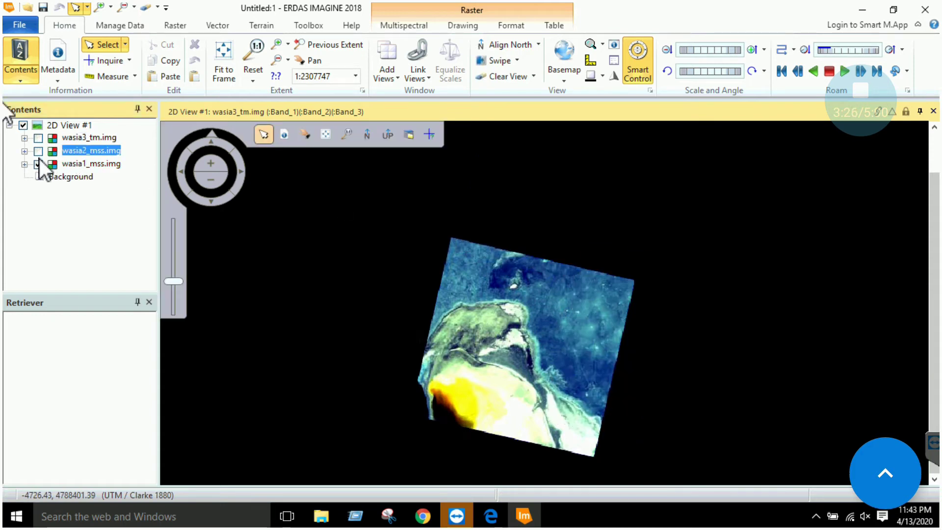
left_click(37, 150)
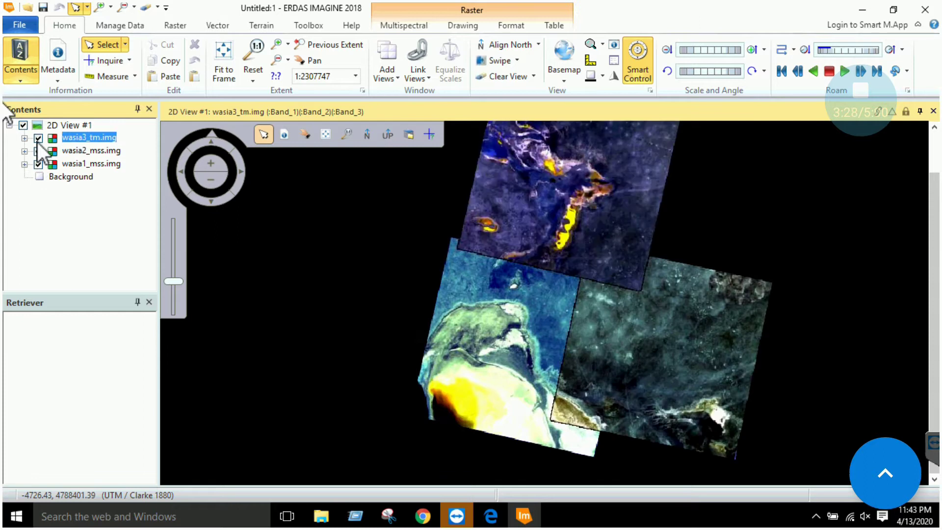
left_click_drag(591, 281, 568, 327)
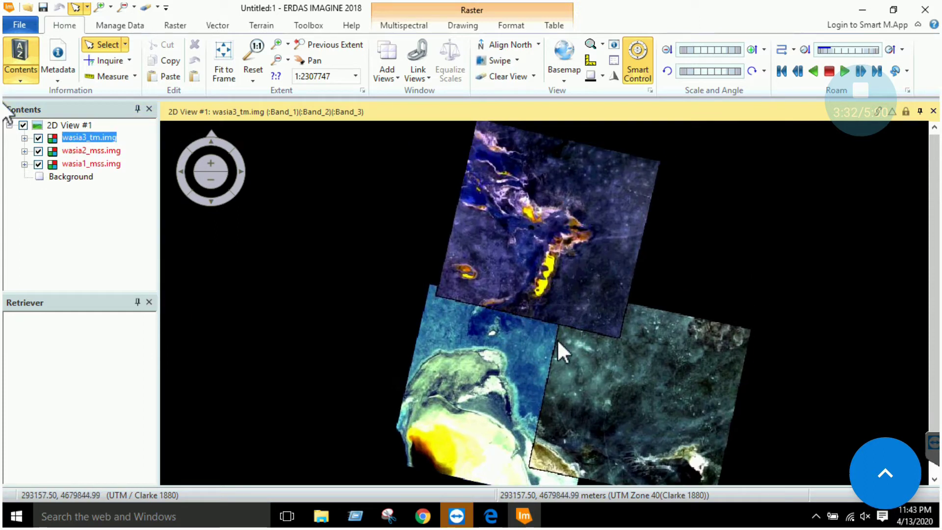
left_click_drag(553, 337, 563, 311)
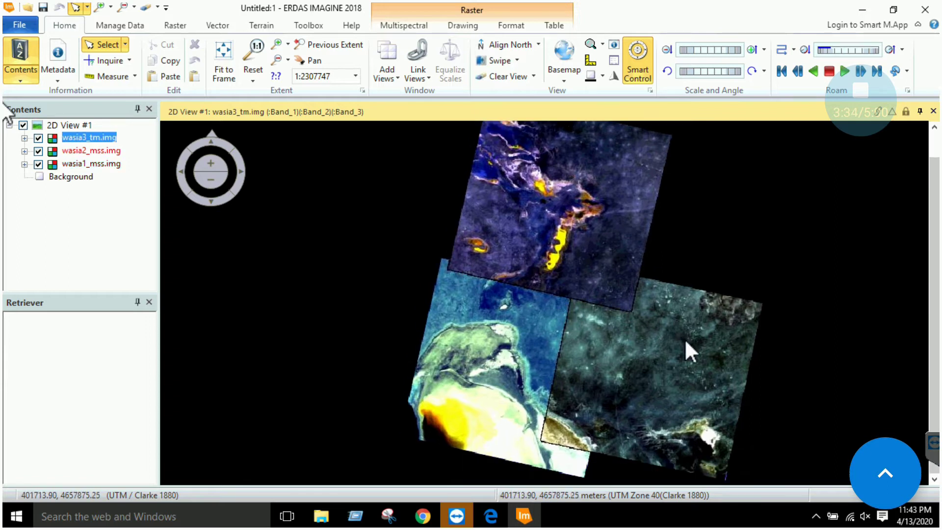
mouse_move(346, 137)
left_click(415, 30)
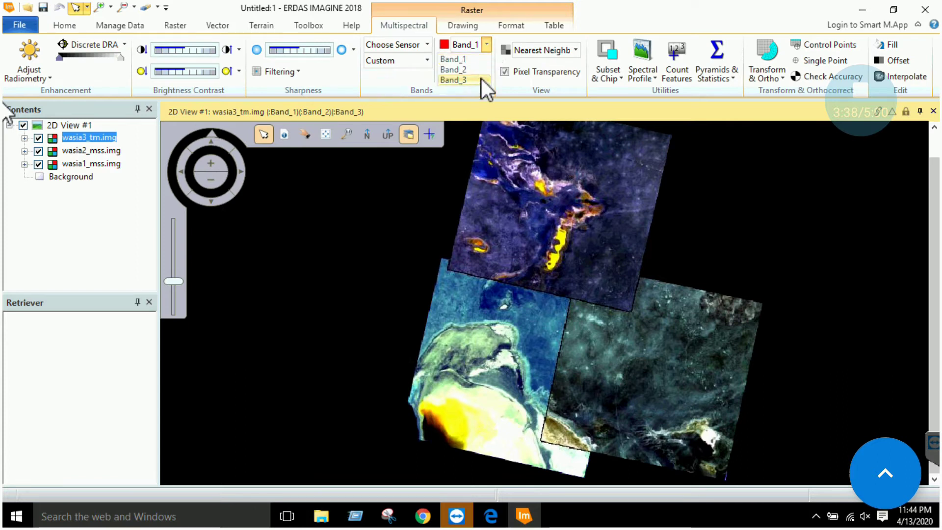
left_click(91, 150)
left_click(486, 45)
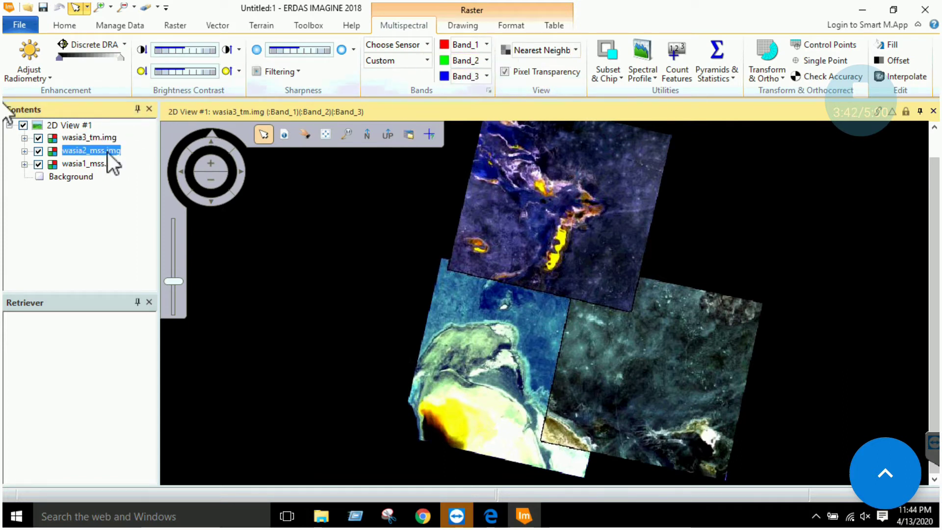
left_click(94, 166)
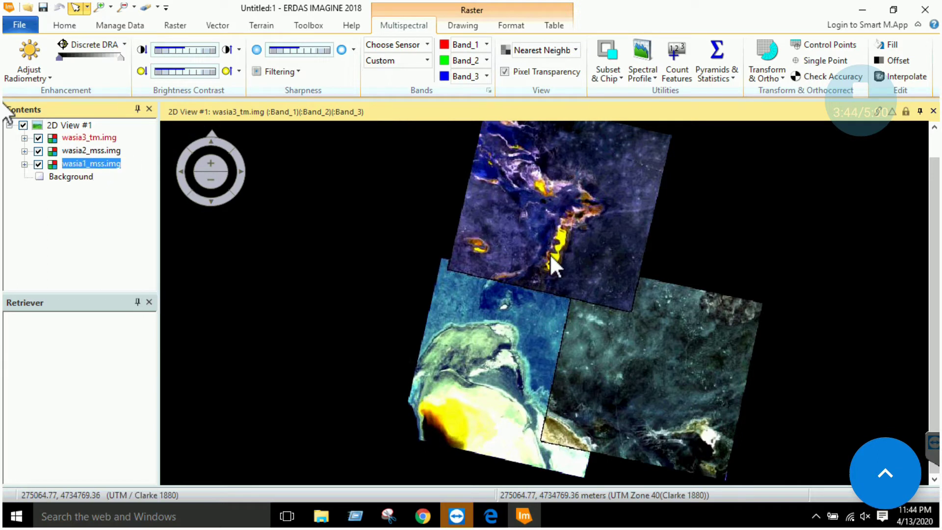
left_click_drag(550, 254, 538, 278)
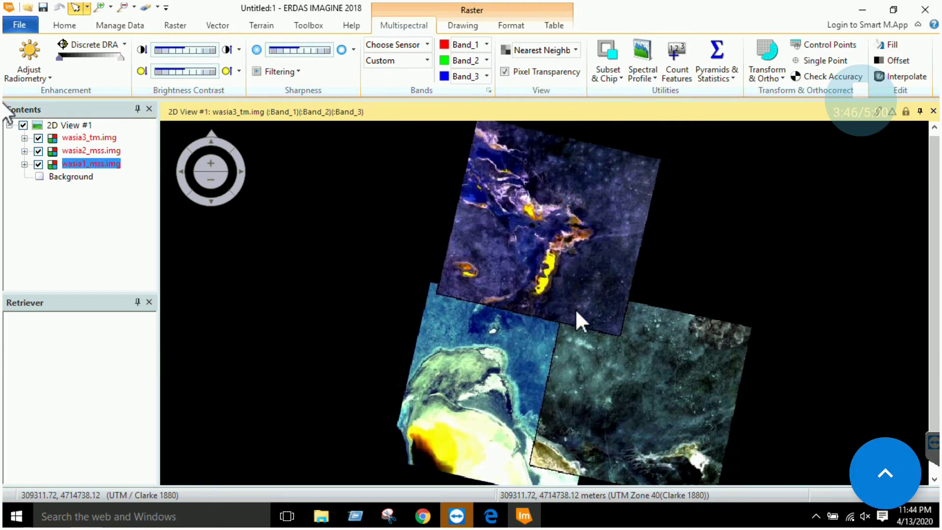
left_click(491, 516)
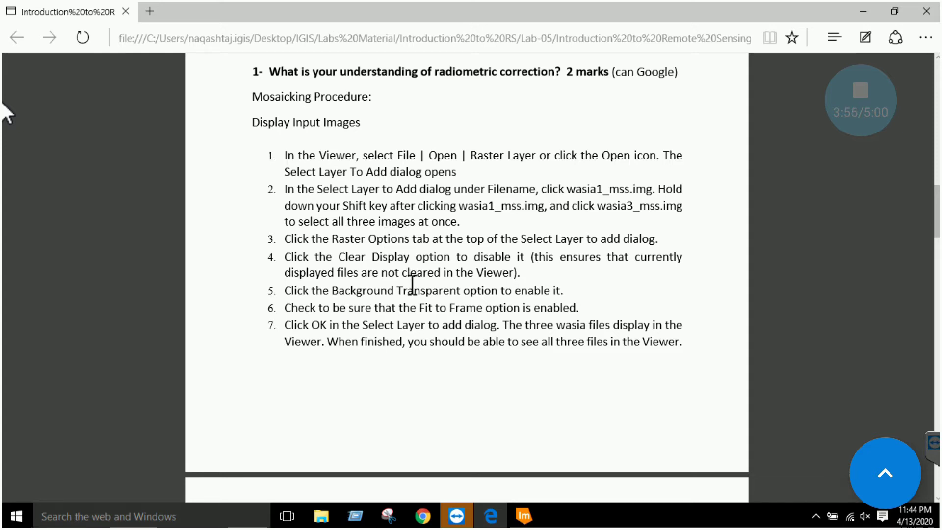
scroll(448, 332, "down", 3)
scroll(448, 332, "down", 5)
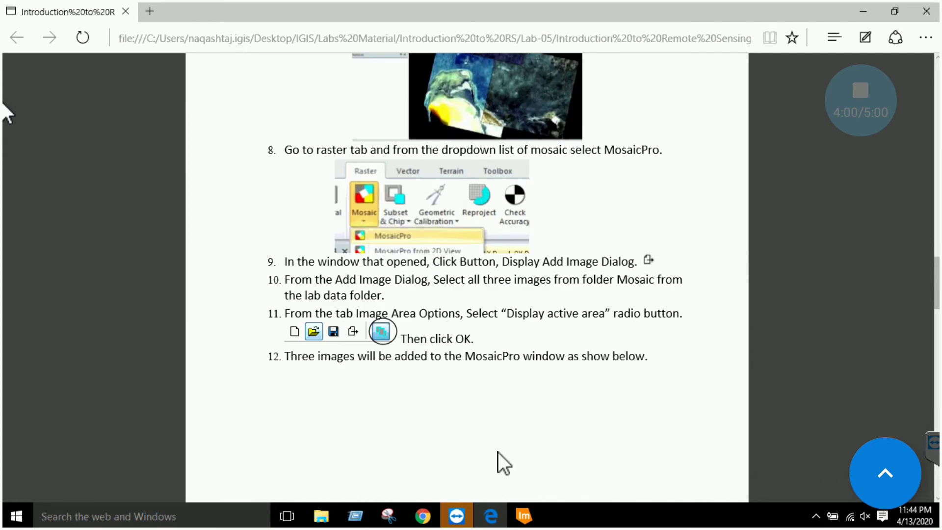
Back in ERDAS, launch MosaicPro from the Raster tab's Mosaic dropdown.
left_click(524, 516)
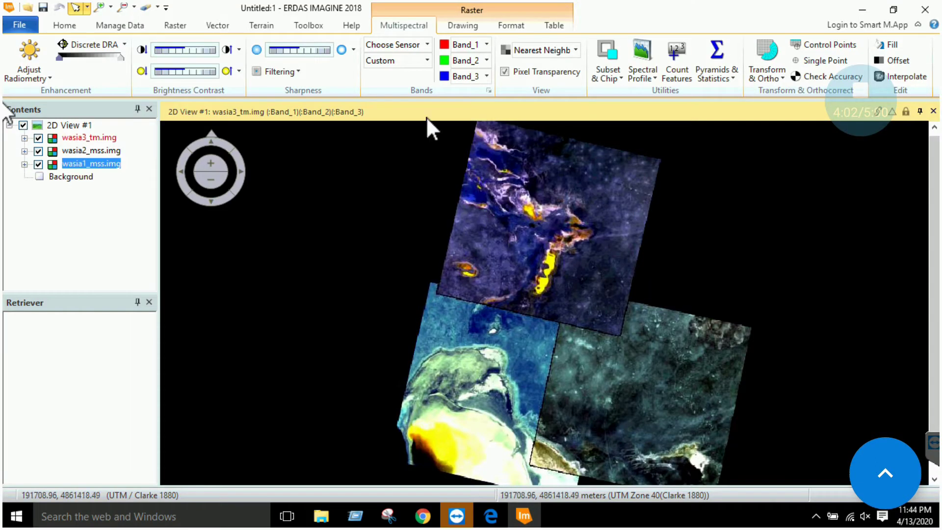
left_click(174, 25)
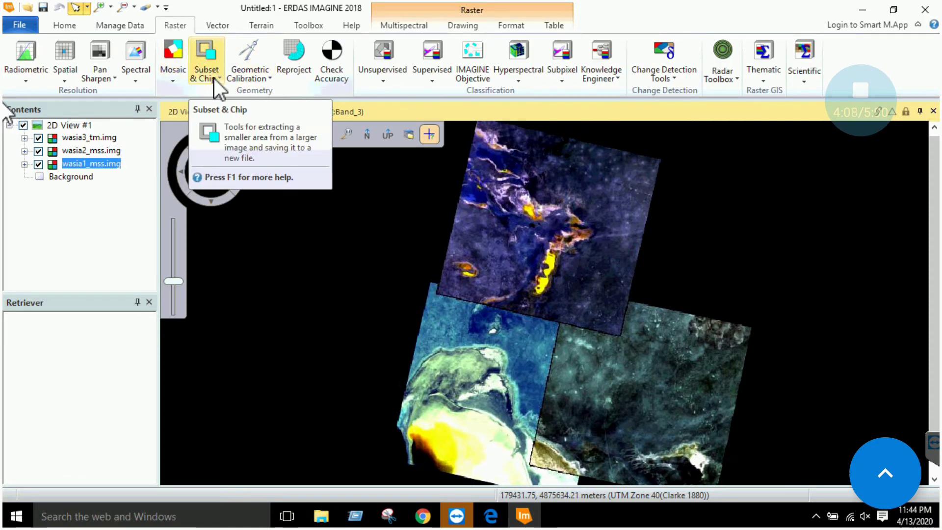
left_click(136, 70)
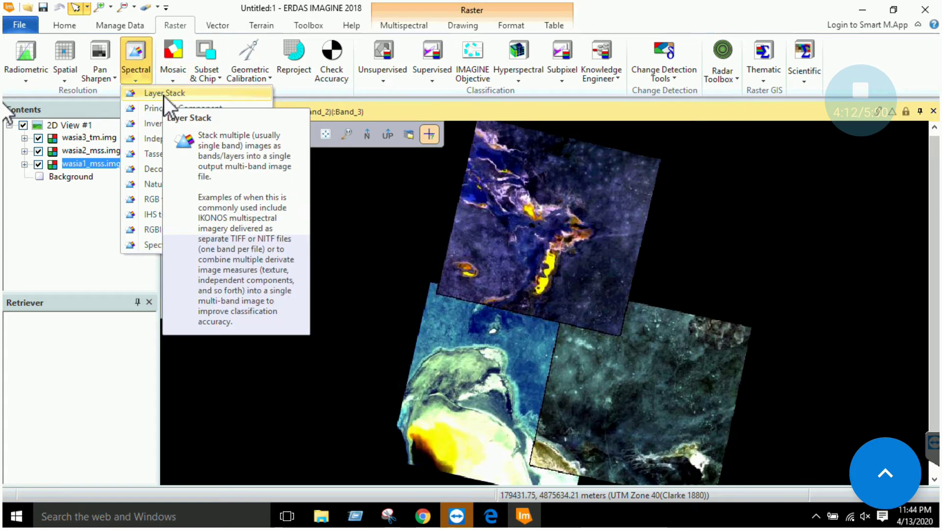
left_click(171, 76)
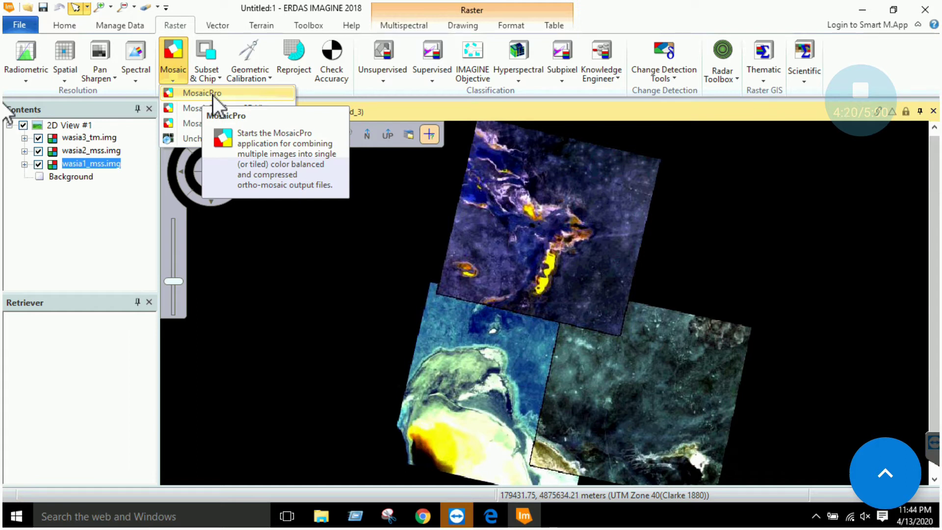
left_click(213, 95)
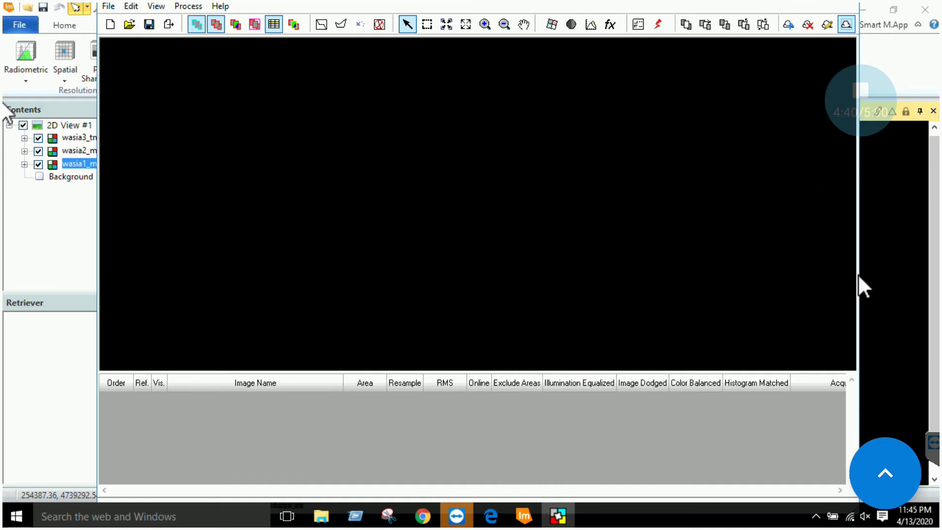
Narrow the MosaicPro window and move it over the ERDAS workspace.
left_click_drag(861, 278, 740, 278)
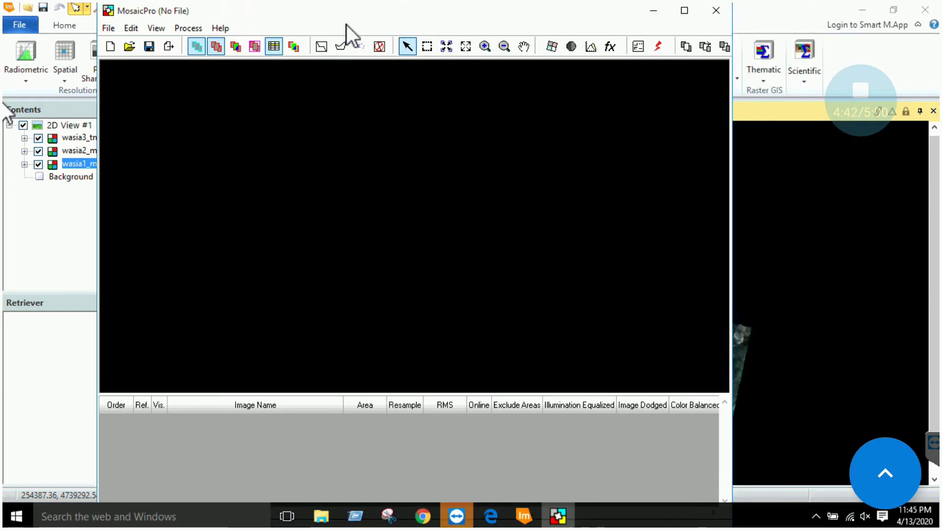
mouse_move(347, 24)
left_mouse_down()
mouse_move(442, 38)
mouse_move(444, 14)
left_mouse_up()
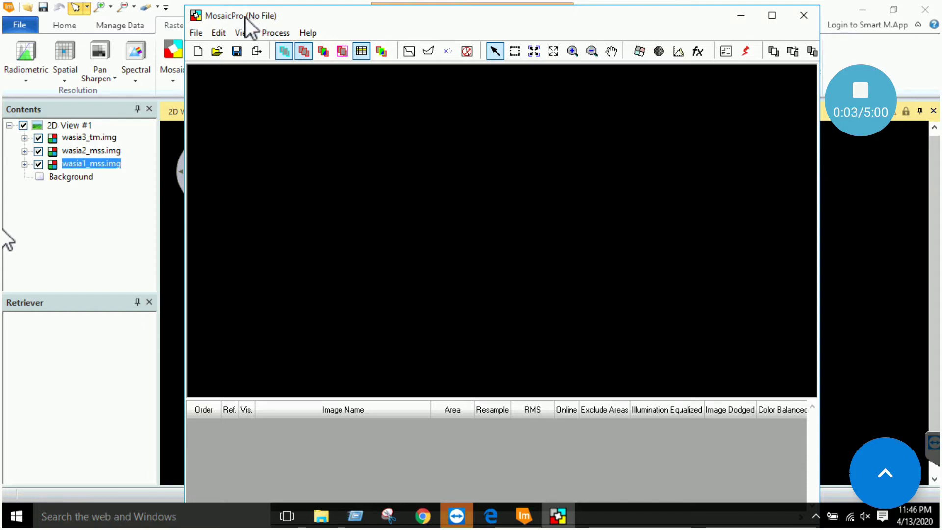
left_click_drag(325, 19, 319, 17)
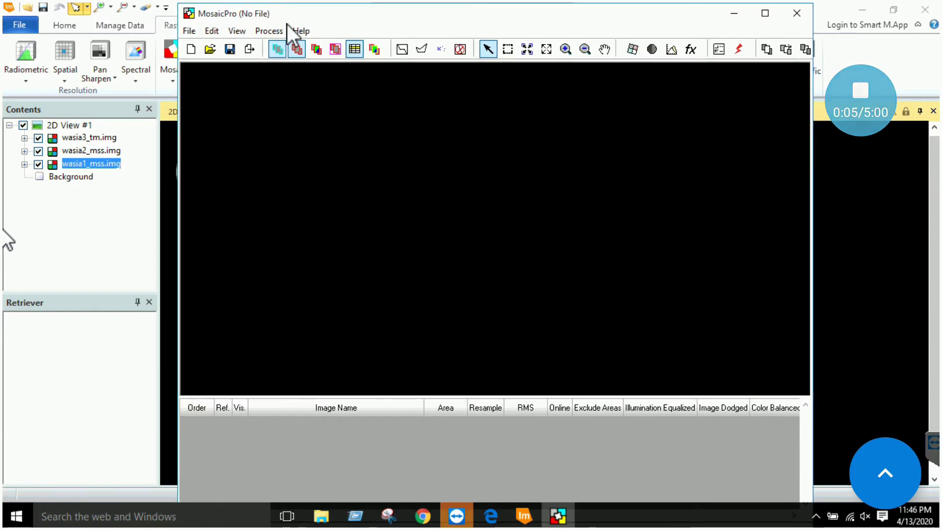
Select wasia1_mss, wasia2_mss and wasia3_tm in the recent Mosaic folder for adding.
left_click(251, 50)
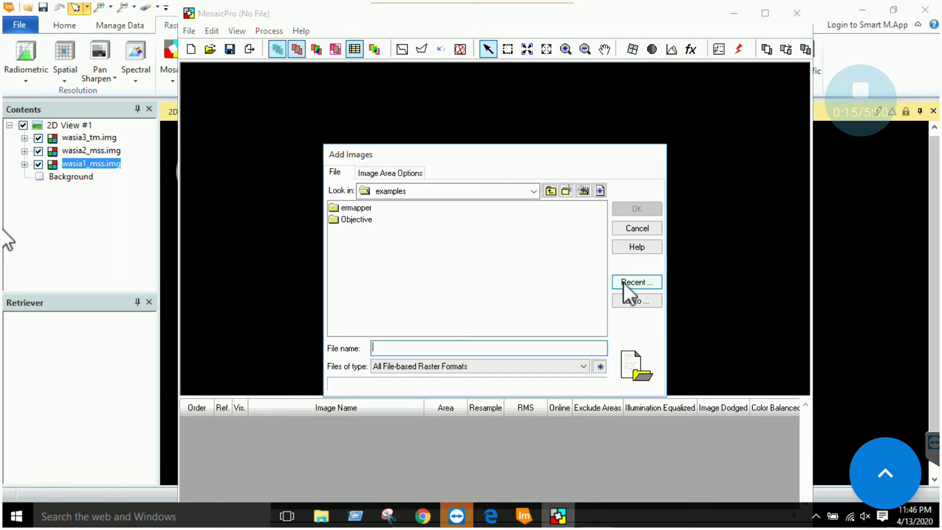
left_click(624, 282)
double_click(516, 242)
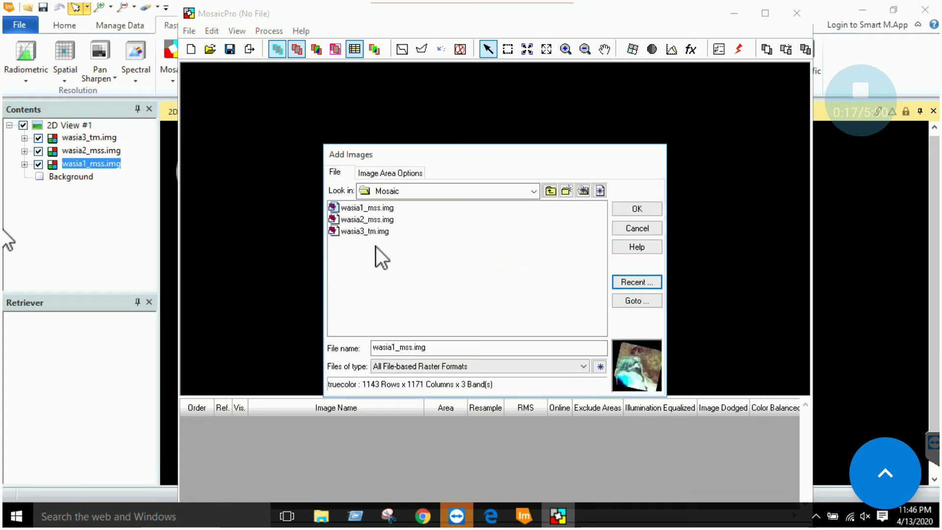
left_click_drag(375, 244, 387, 203)
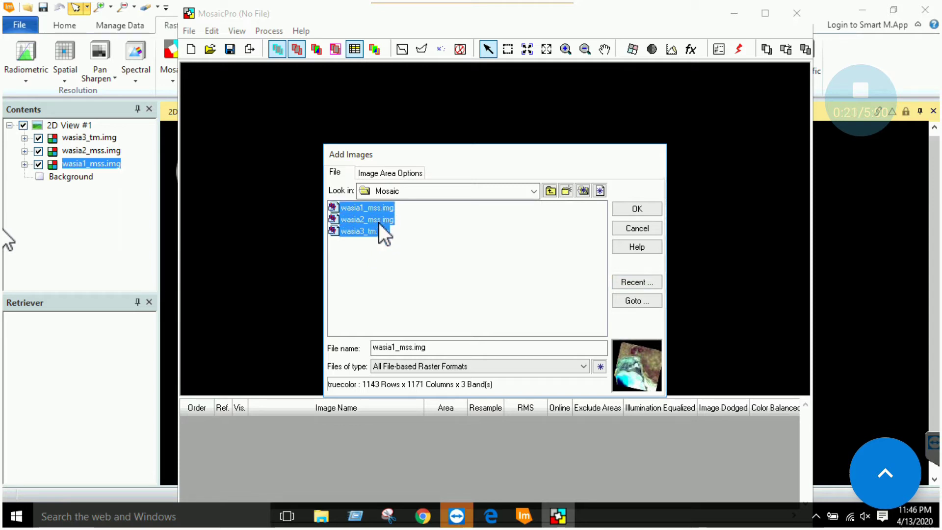
Set Compute Active Area in the image area options and add the three images.
left_click(392, 172)
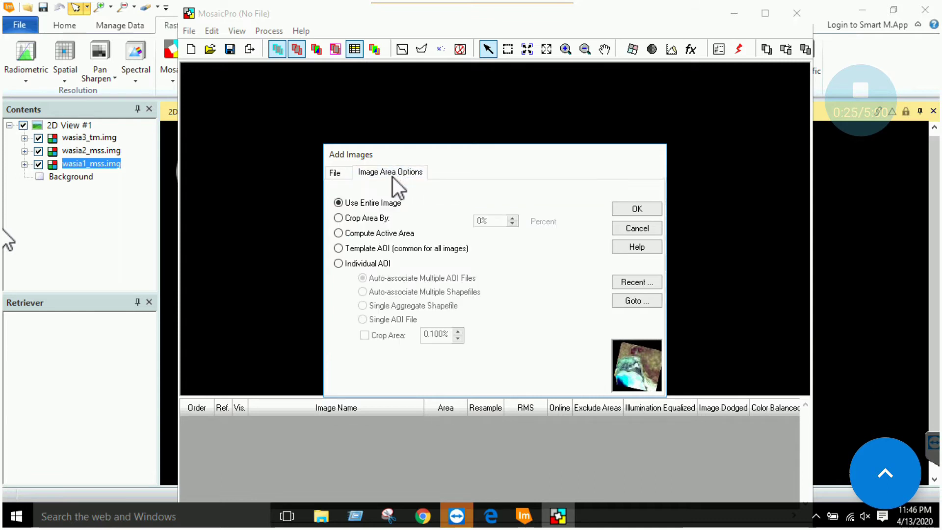
left_click(340, 233)
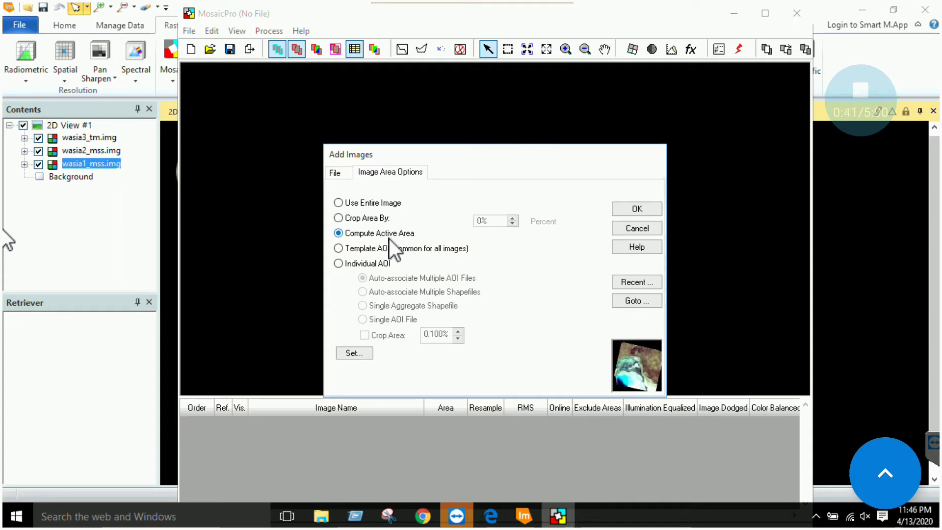
left_click(335, 173)
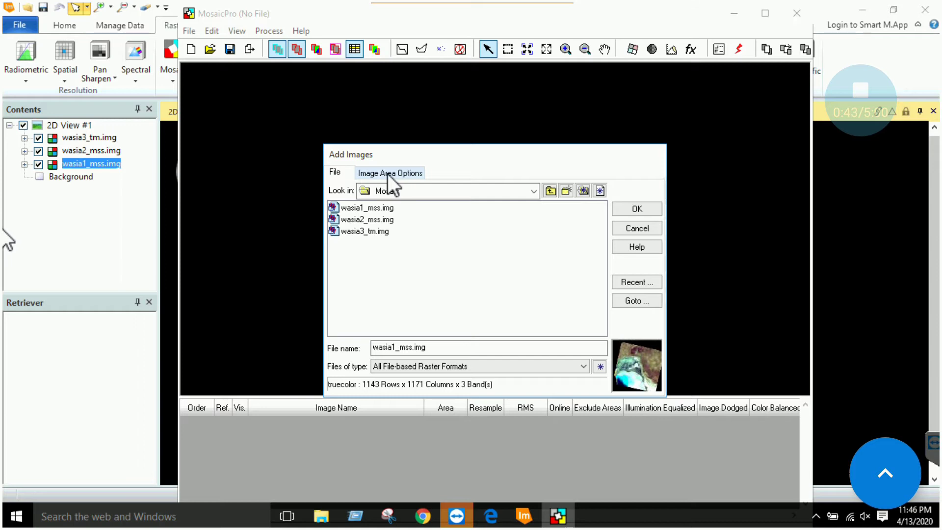
left_click(389, 171)
left_click(335, 173)
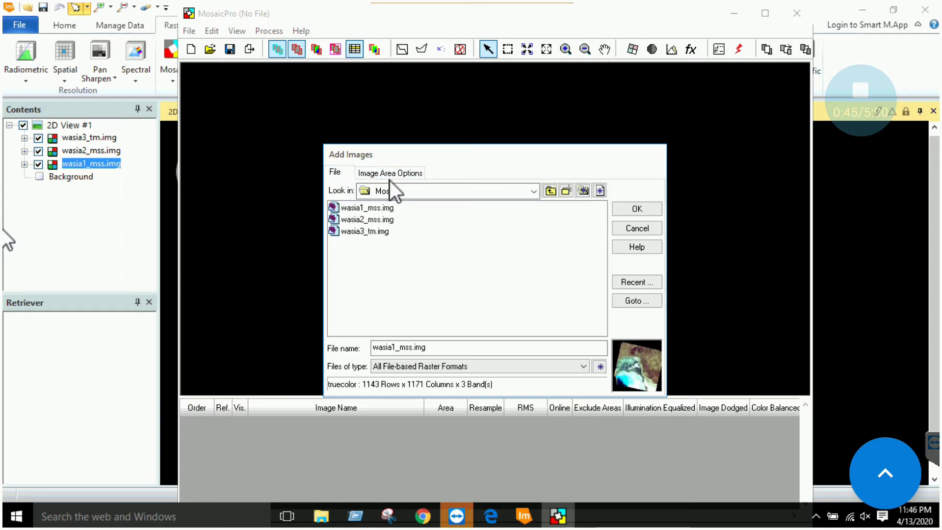
left_click(641, 208)
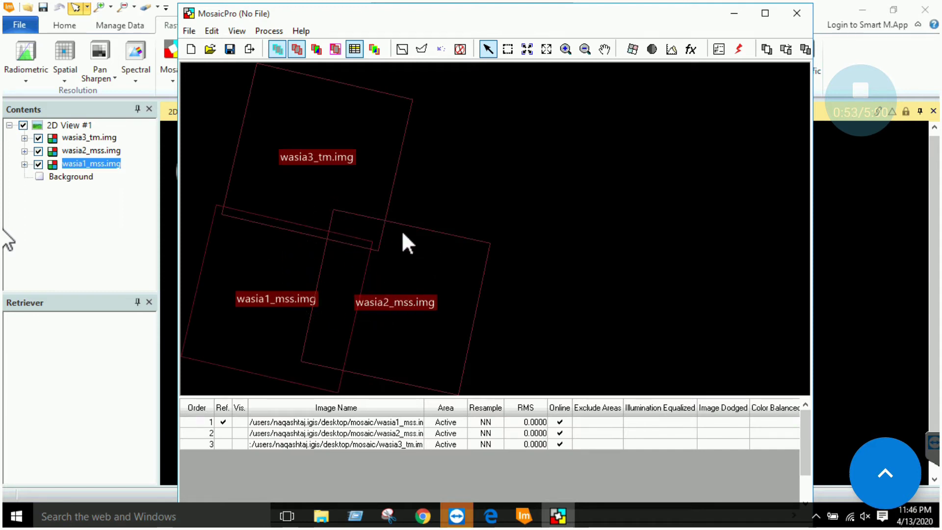
Toggle MosaicPro's image area outline and output view display buttons.
left_click(283, 53)
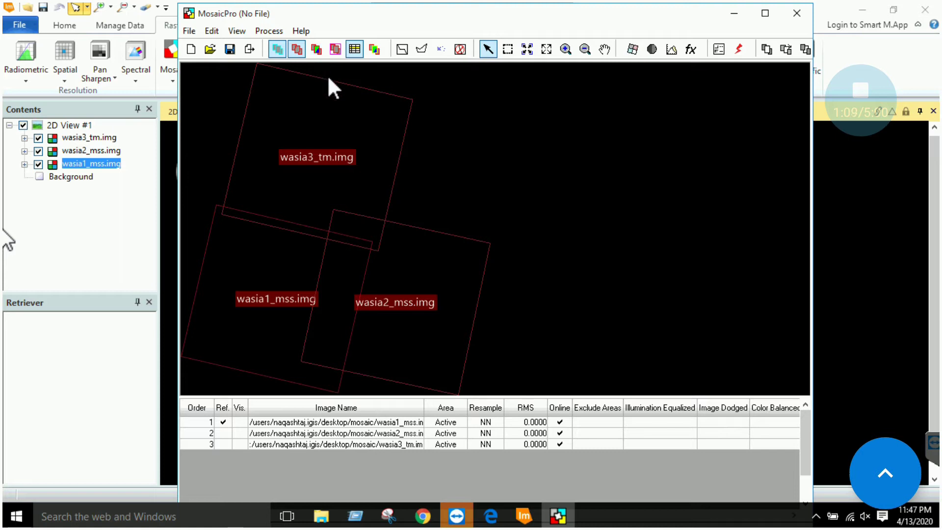
left_click(332, 50)
Highlight the color corrections step in the handout, then bring MosaicPro forward.
left_click(491, 515)
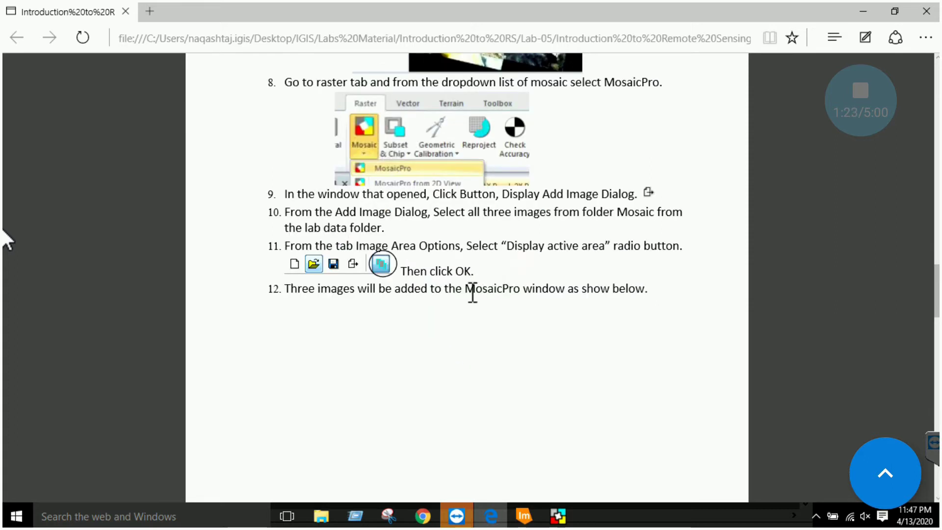
scroll(493, 291, "down", 3)
scroll(492, 291, "down", 5)
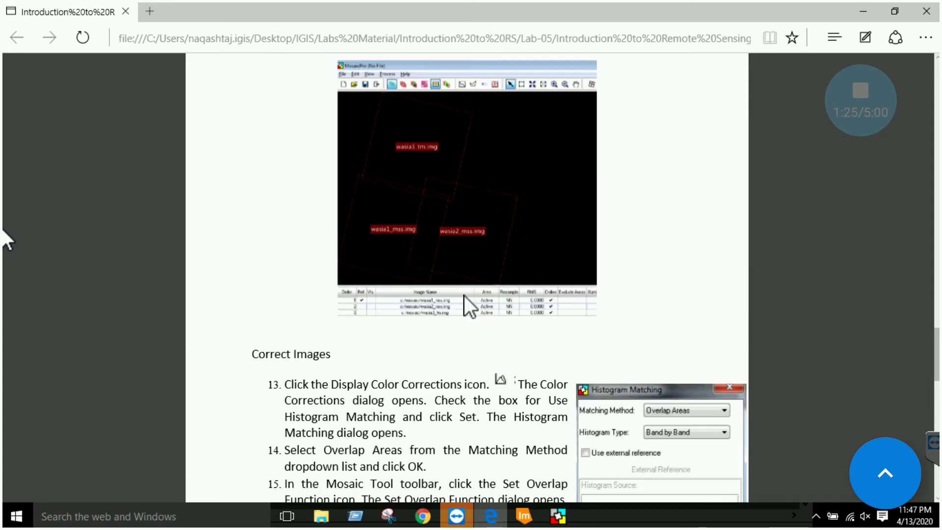
scroll(459, 315, "down", 5)
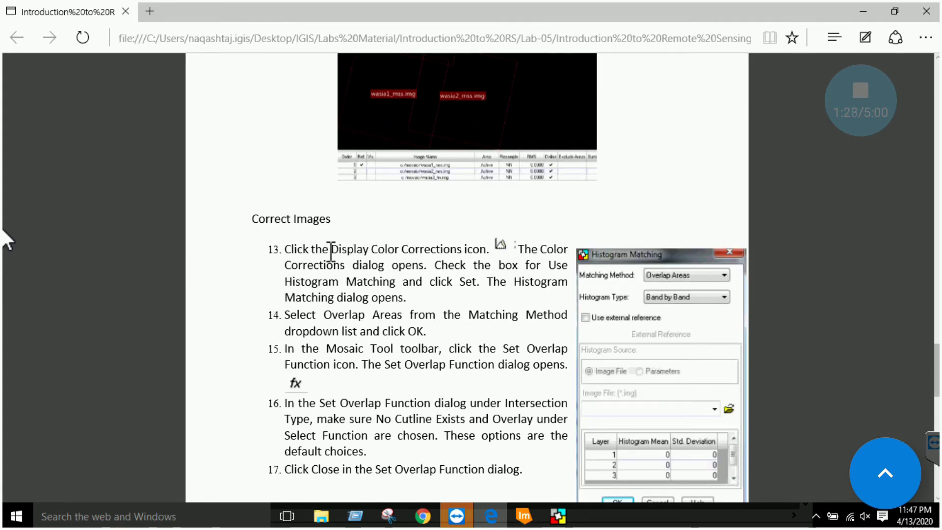
left_click_drag(330, 248, 478, 254)
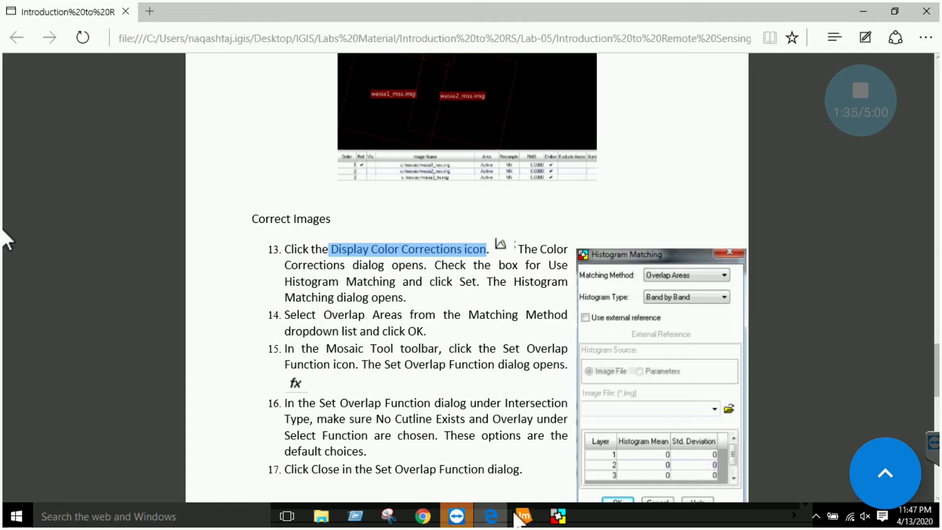
left_click(561, 519)
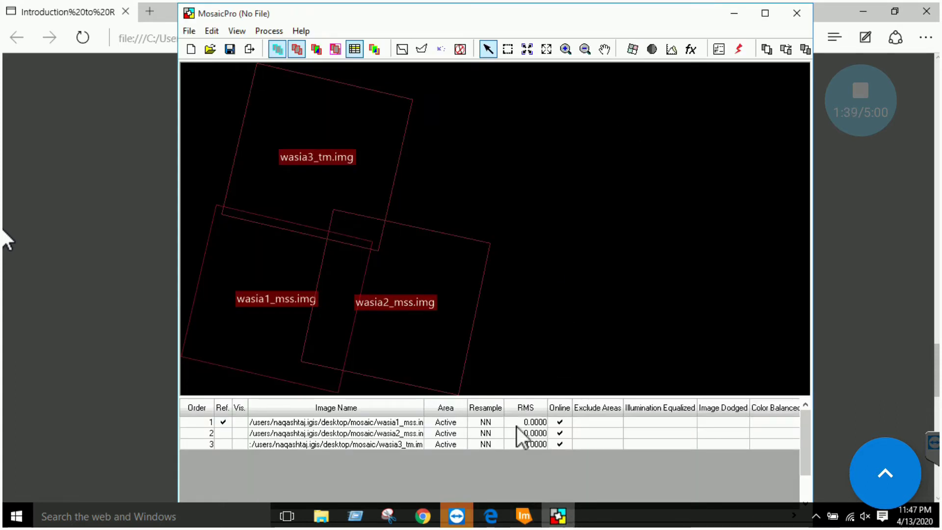
Open MosaicPro's Color Corrections dialog and drag it higher and to the right.
left_click(524, 516)
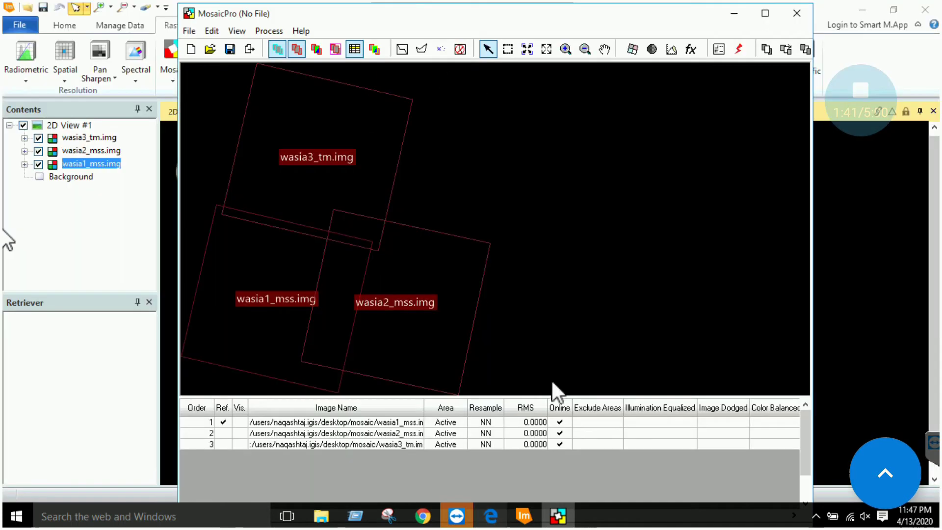
left_click(671, 48)
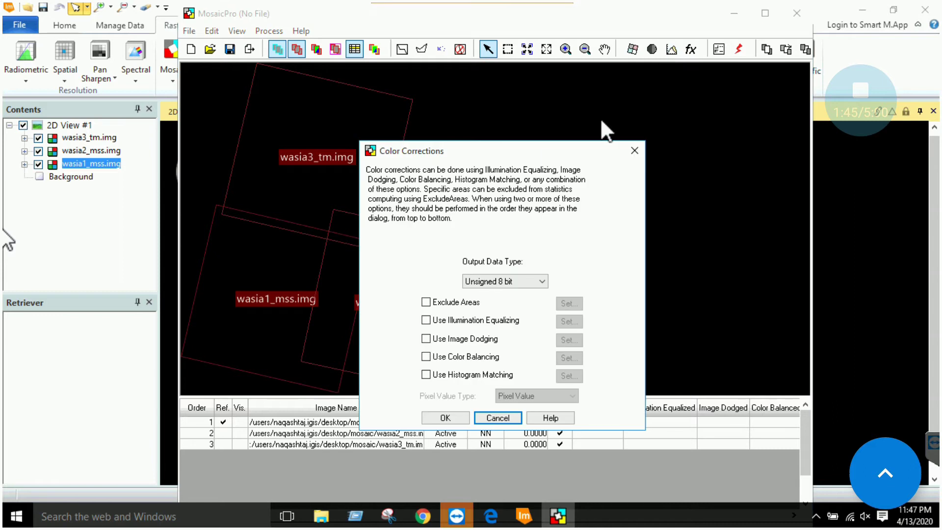
left_click_drag(539, 148, 550, 116)
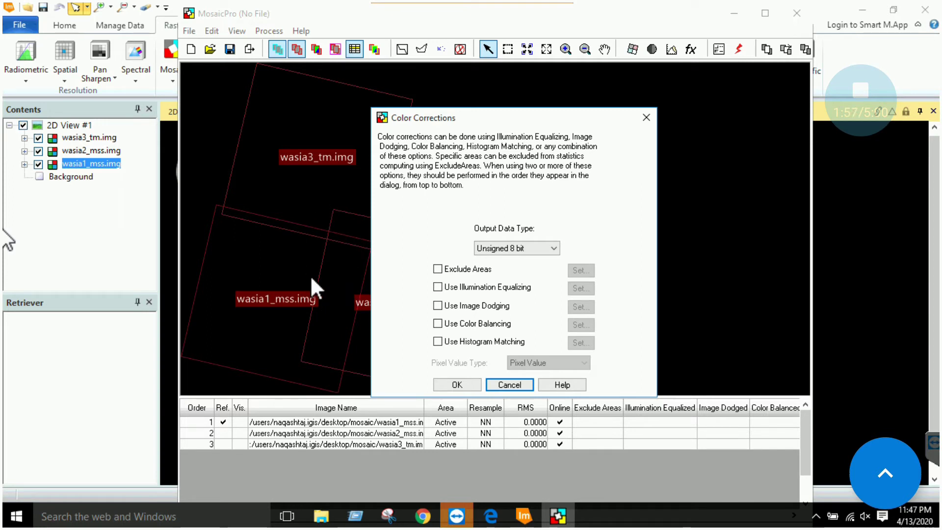
left_click_drag(478, 119, 546, 111)
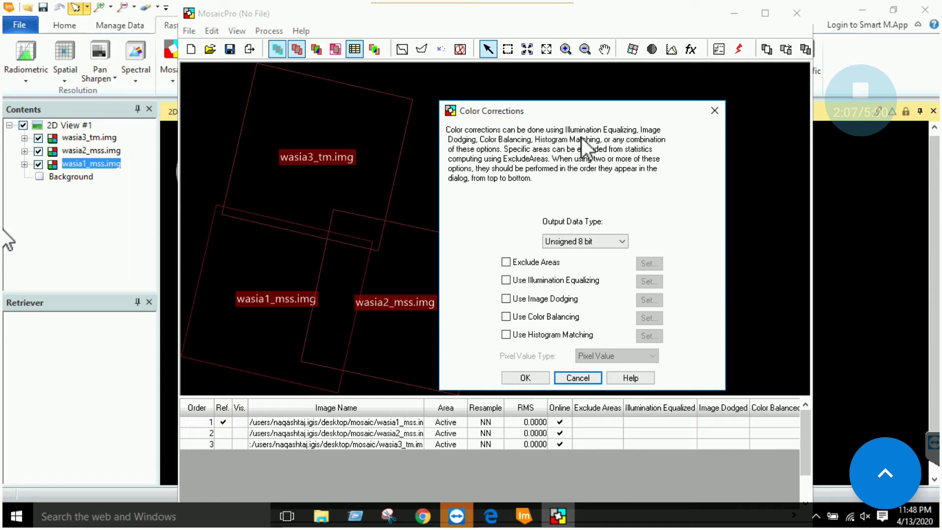
Enable histogram matching with default settings (all images, band by band) and confirm both dialogs.
left_click(506, 336)
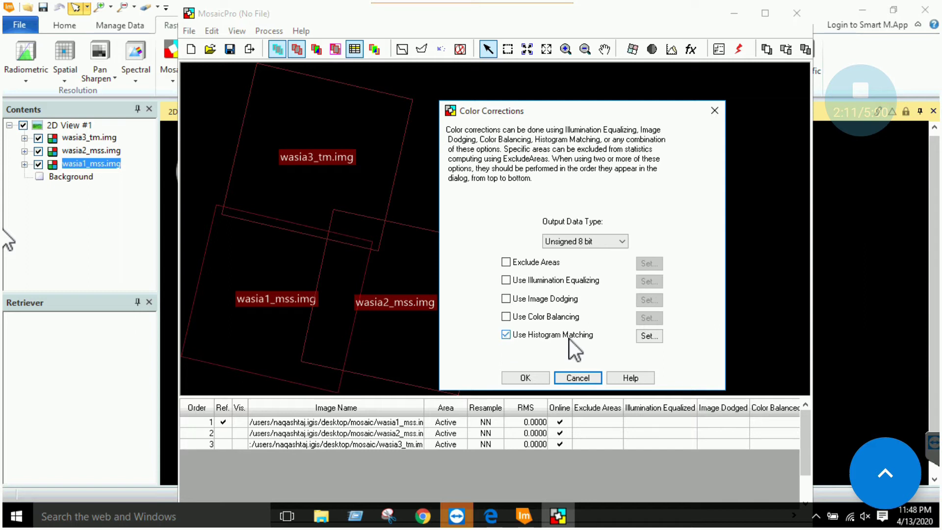
left_click(649, 337)
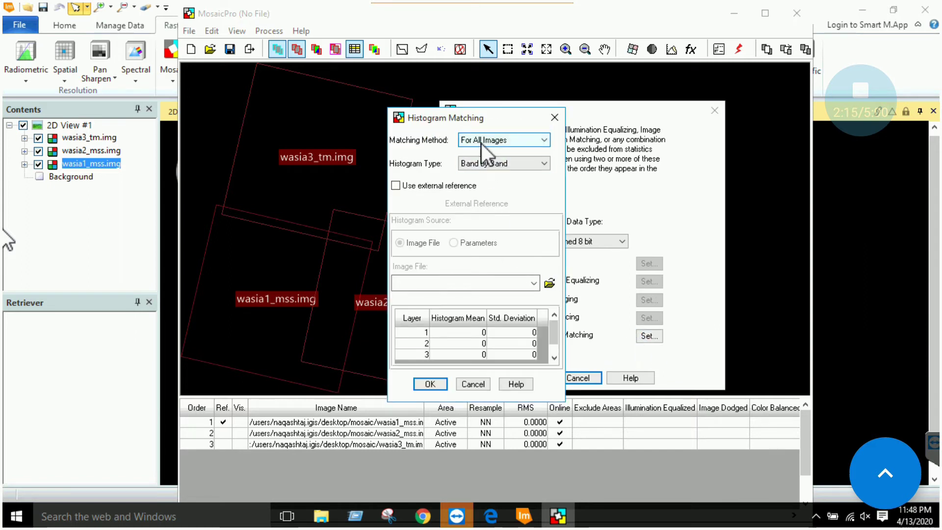
left_click(499, 165)
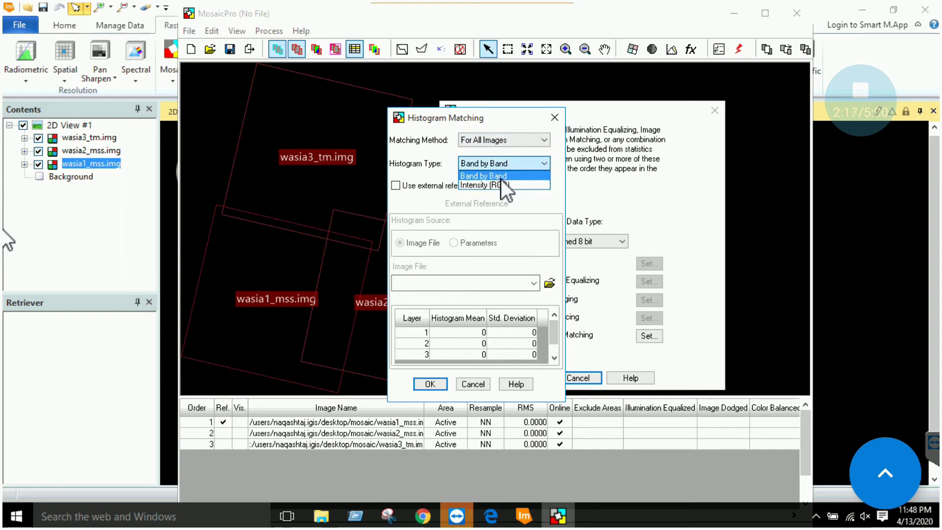
left_click(501, 177)
left_click(505, 141)
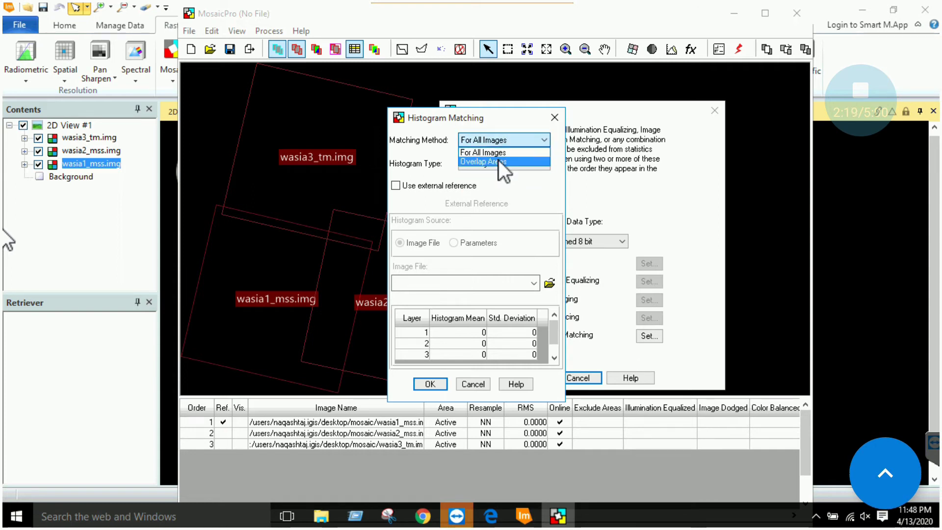
left_click(501, 150)
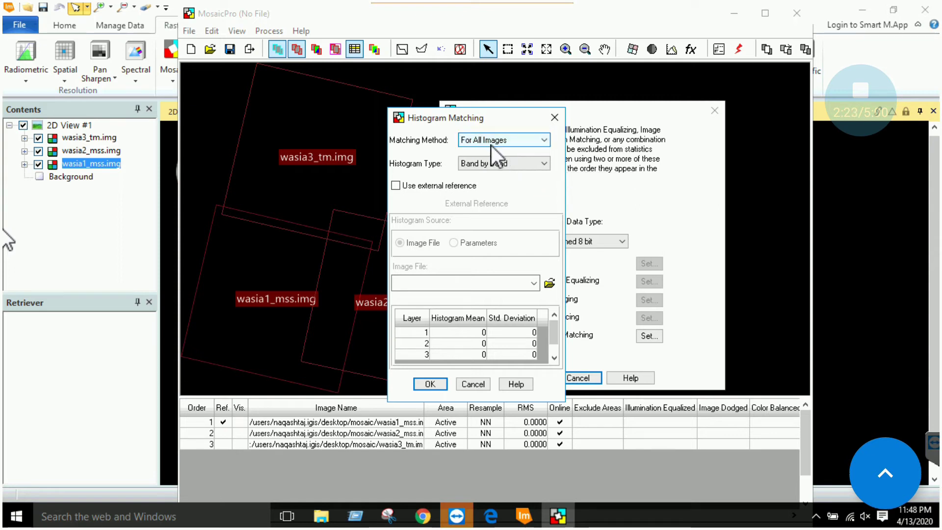
left_click(430, 383)
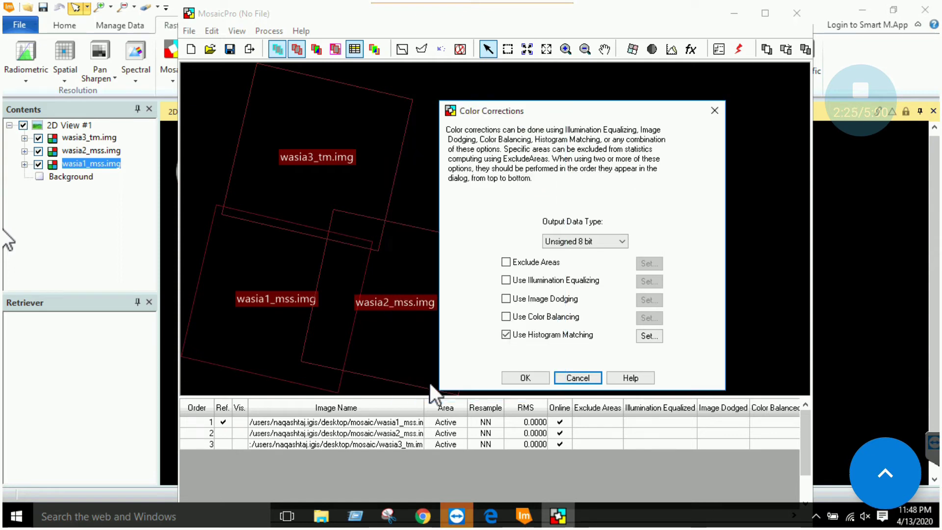
left_click(525, 379)
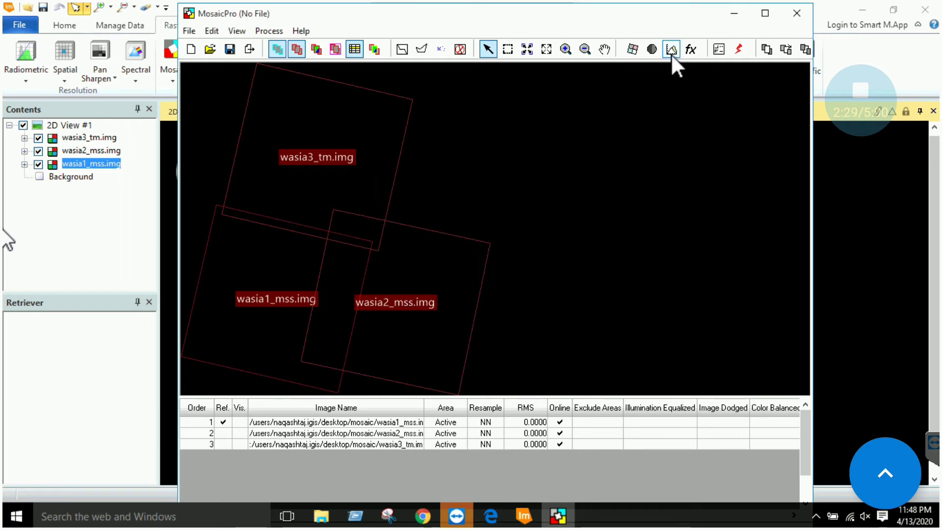
left_click(492, 516)
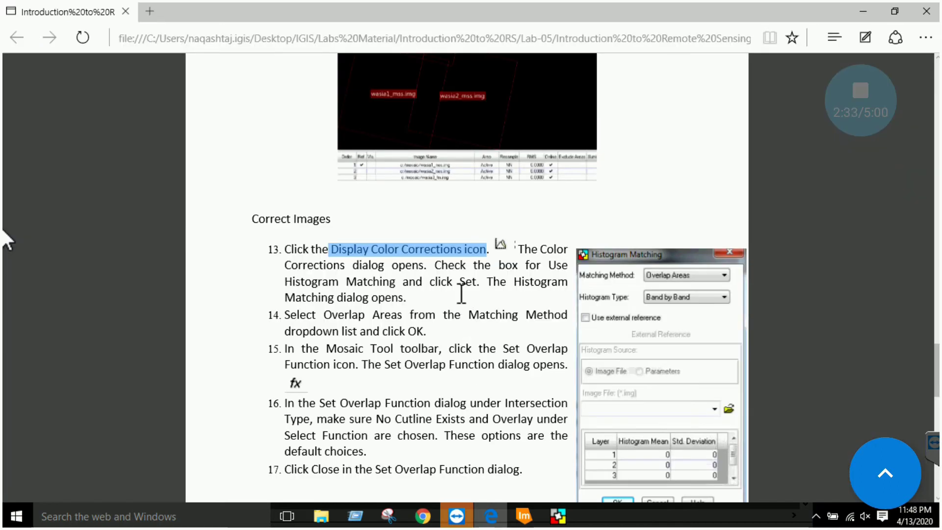
scroll(452, 317, "down", 1)
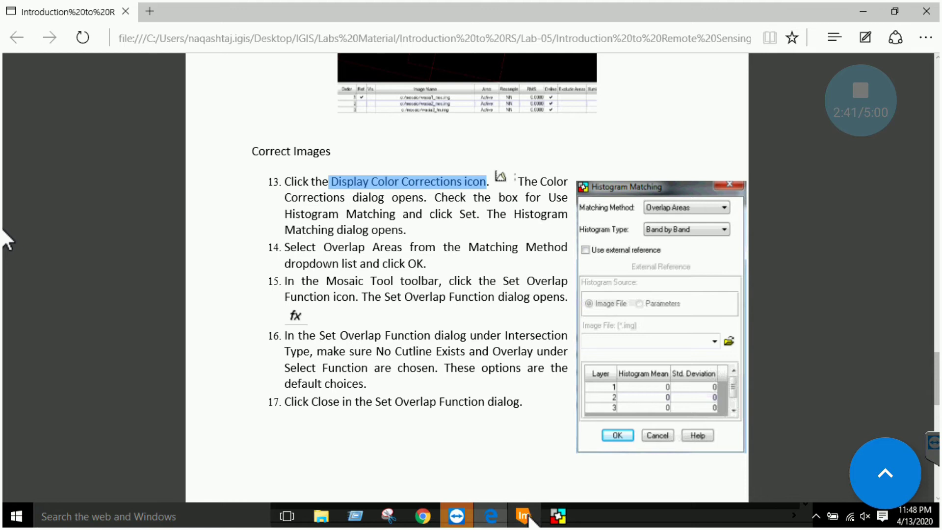
left_click(522, 515)
left_click(557, 516)
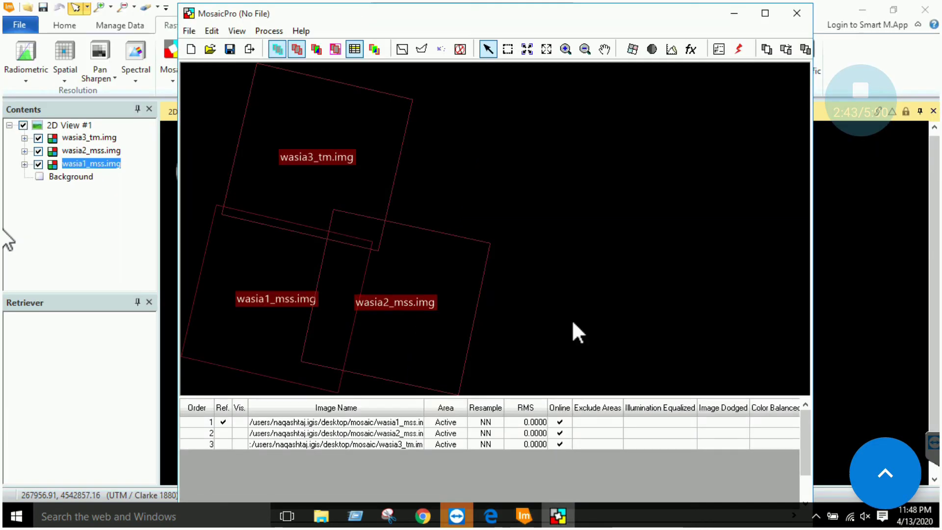
Open the Set Overlap Function dialog (Overlay), reposition it, and view handout steps 15–17.
left_click(690, 49)
left_click_drag(317, 287, 414, 213)
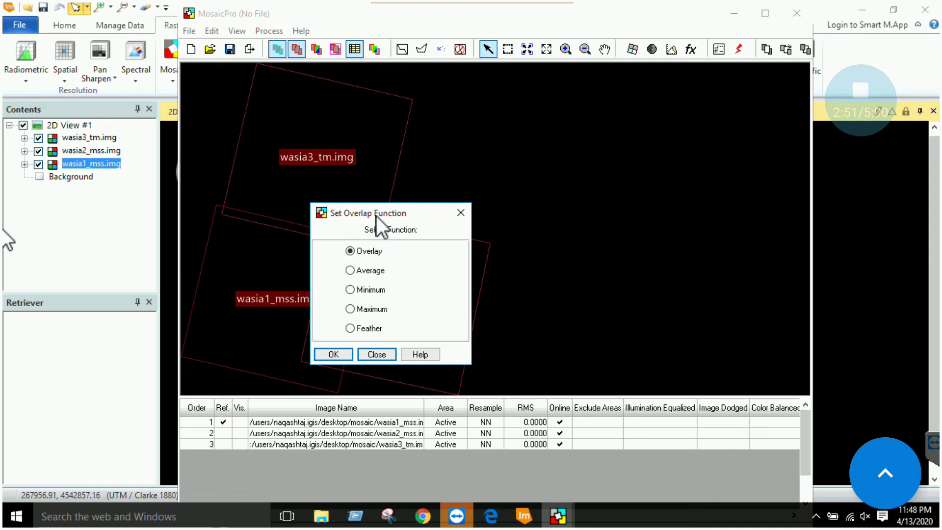
left_click_drag(376, 215, 463, 218)
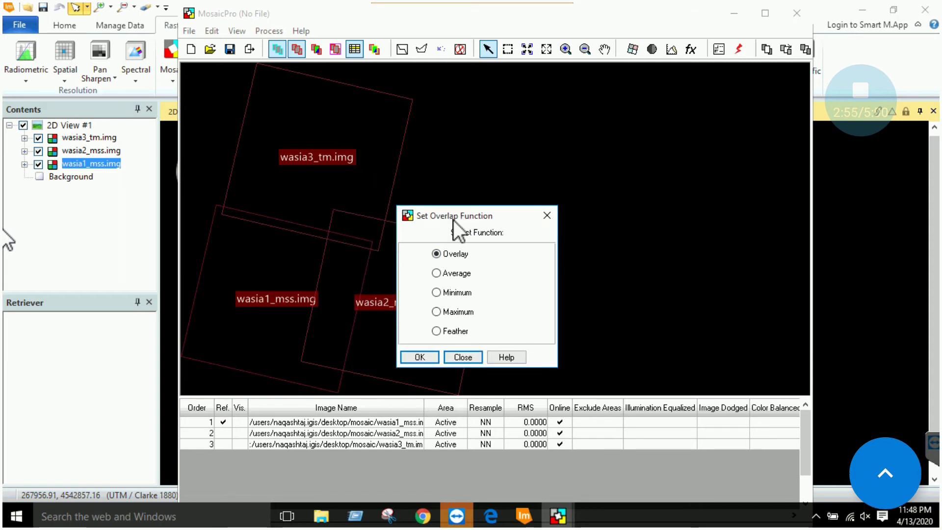
left_click_drag(478, 219, 557, 193)
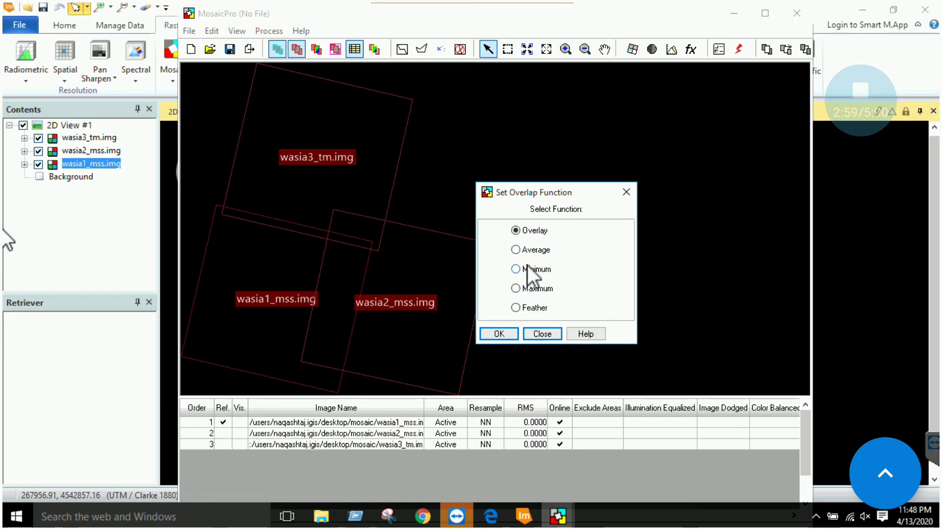
left_click(496, 515)
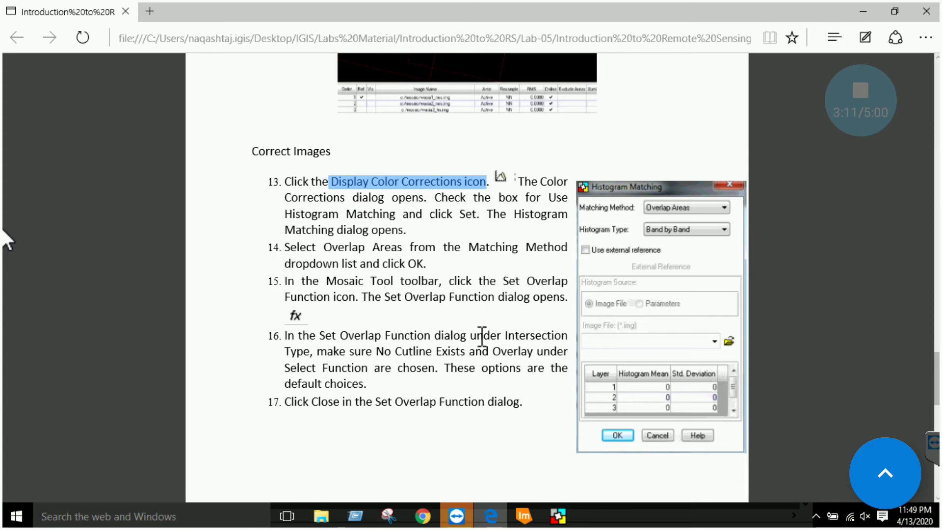
Highlight the handout's No Cutline Exists note and accept Overlay as the overlap function.
left_click_drag(348, 351, 537, 354)
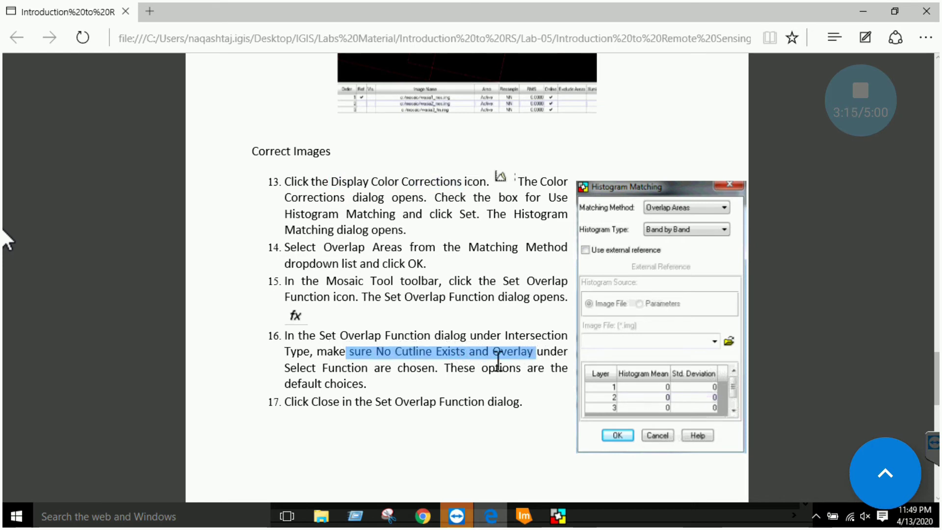
left_click_drag(366, 371, 445, 371)
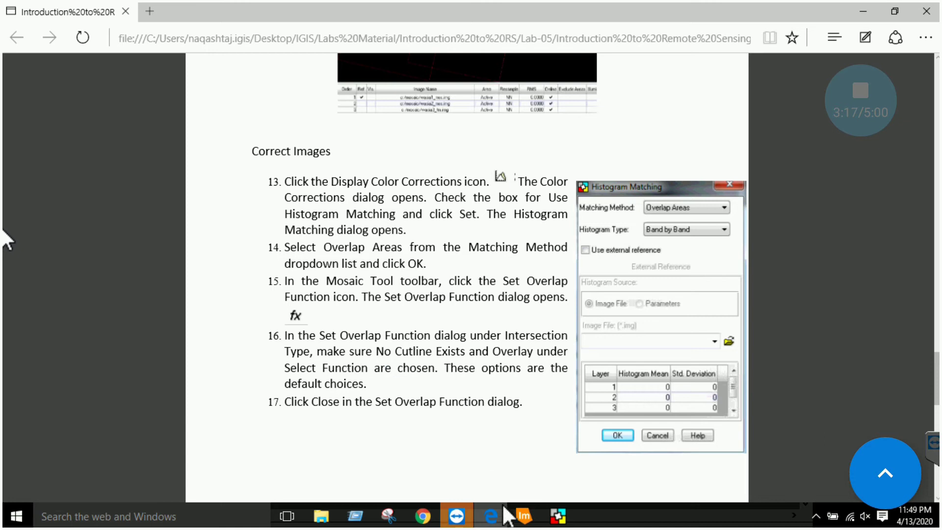
left_click(558, 517)
mouse_move(557, 516)
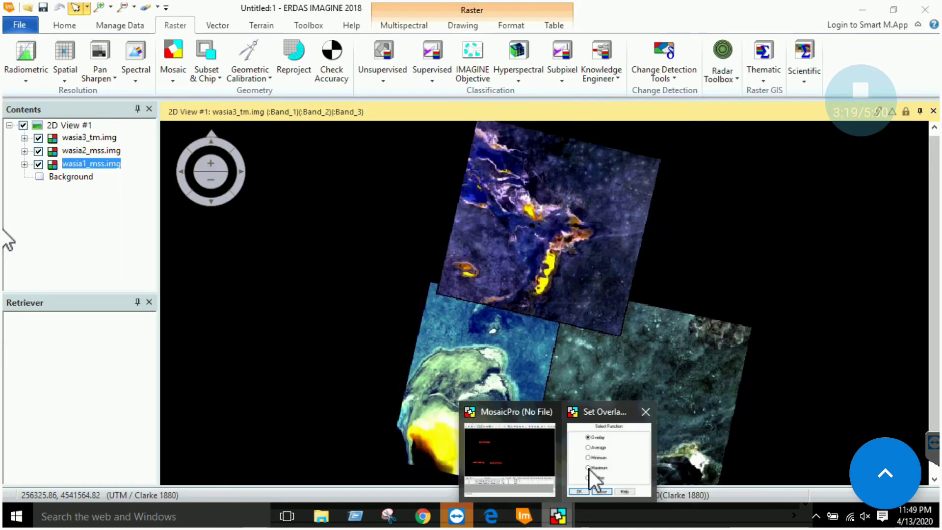
left_click(590, 468)
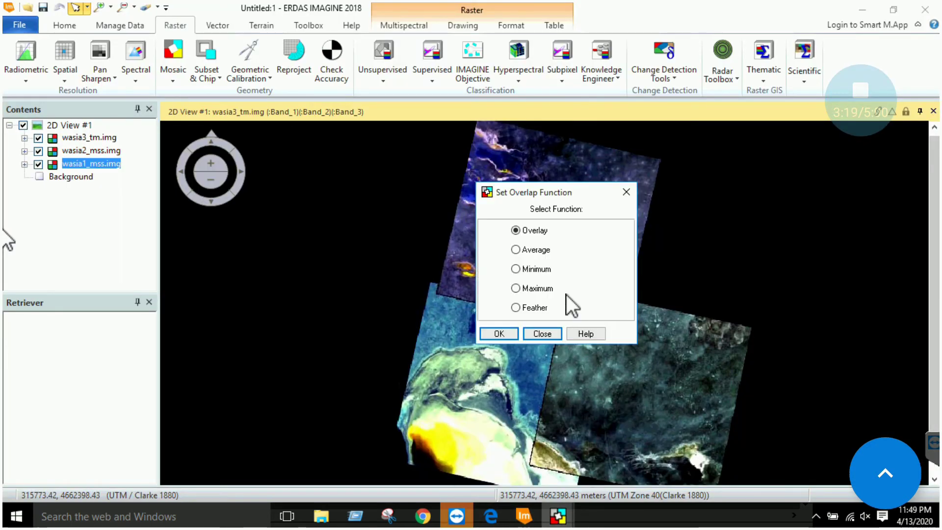
left_click(499, 333)
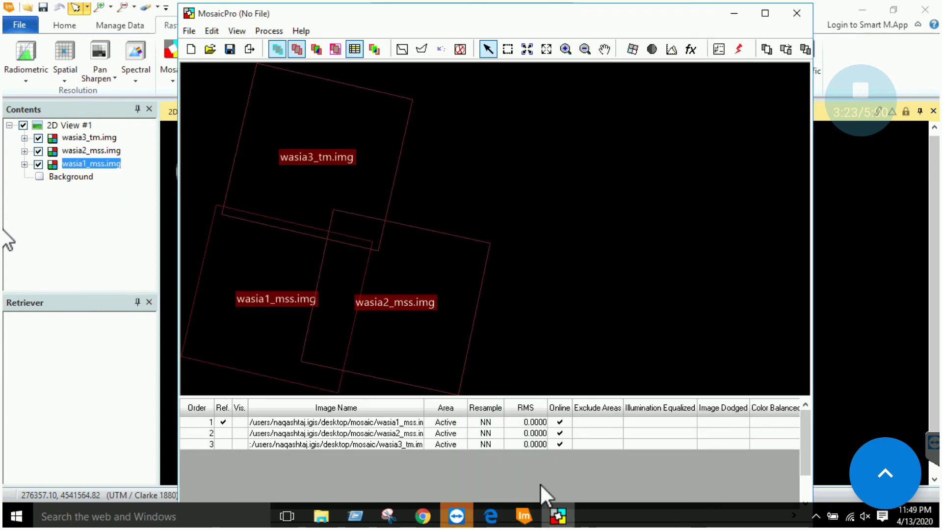
left_click(491, 515)
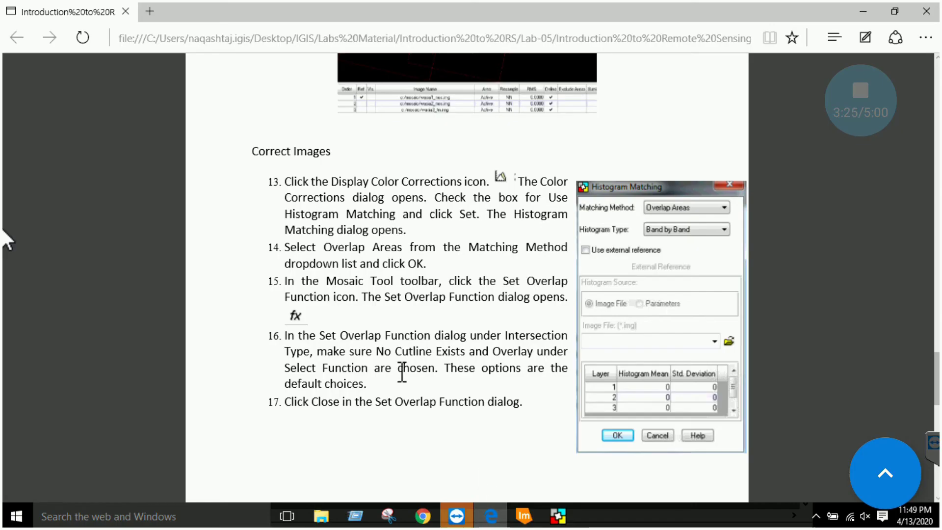
scroll(408, 386, "down", 2)
scroll(407, 387, "down", 2)
scroll(407, 339, "down", 3)
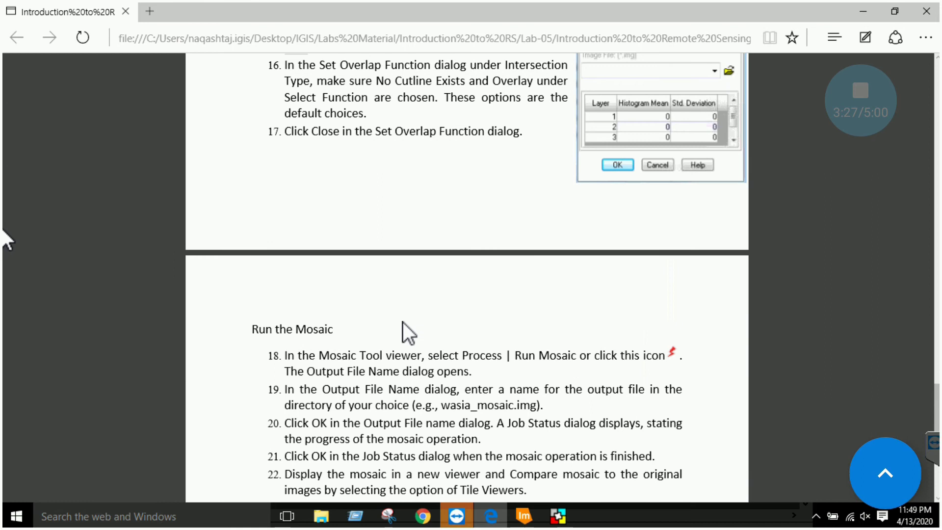
scroll(404, 323, "down", 4)
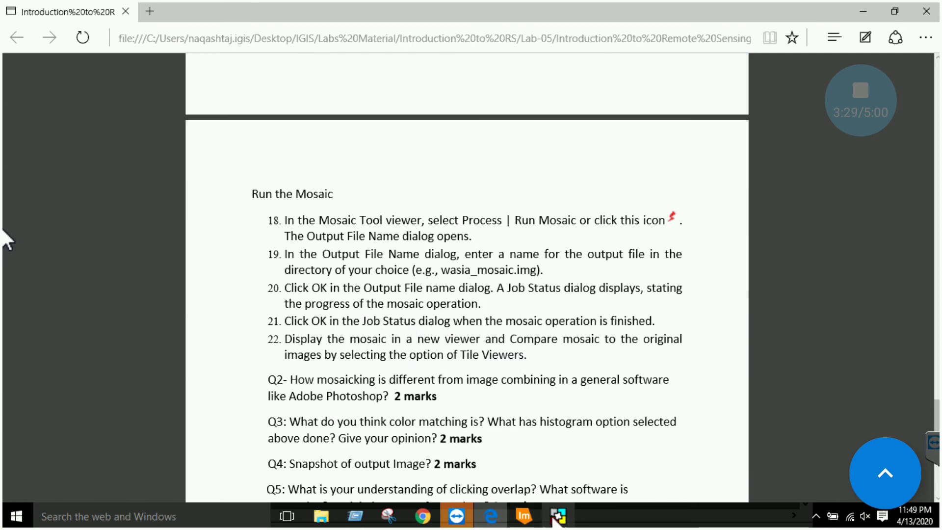
left_click(558, 516)
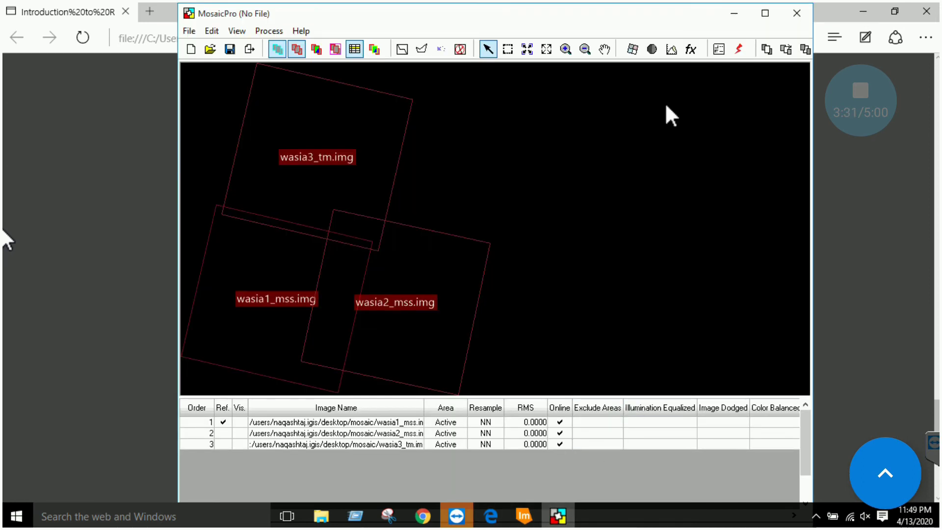
Maximize MosaicPro and review the Color Balanced, Image Dodged, Exclude Areas and Online columns.
left_click(765, 13)
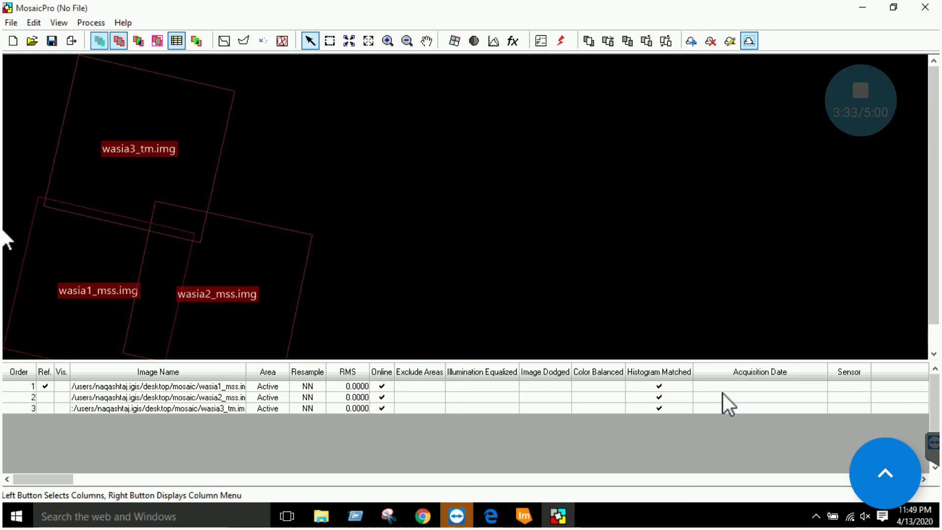
left_click(545, 387)
left_click(598, 372)
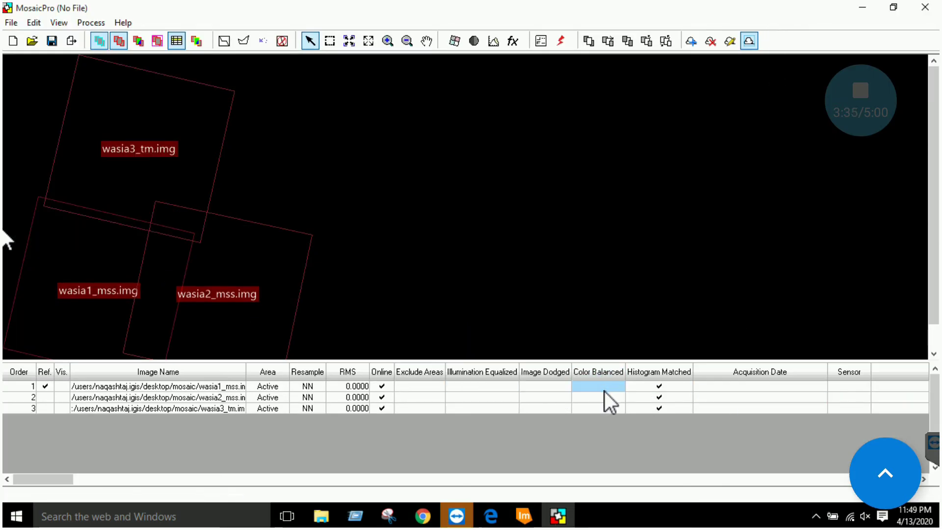
left_click(545, 371)
left_click(545, 372)
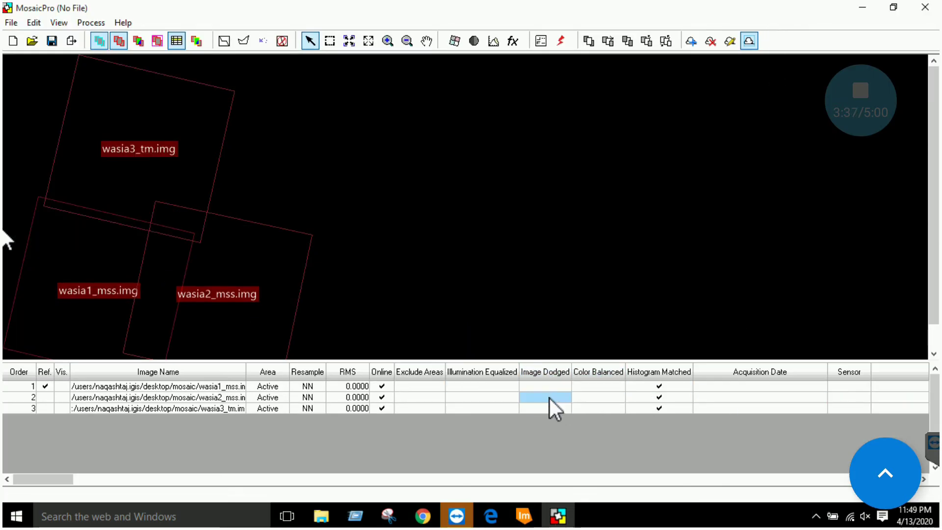
left_click(481, 371)
left_click(481, 397)
left_click(419, 372)
left_click(415, 398)
left_click(430, 387)
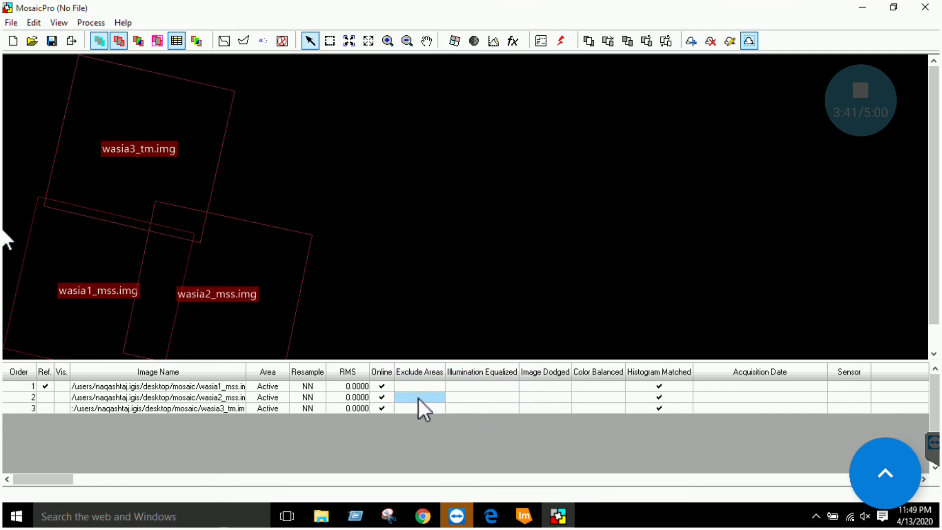
left_click(382, 372)
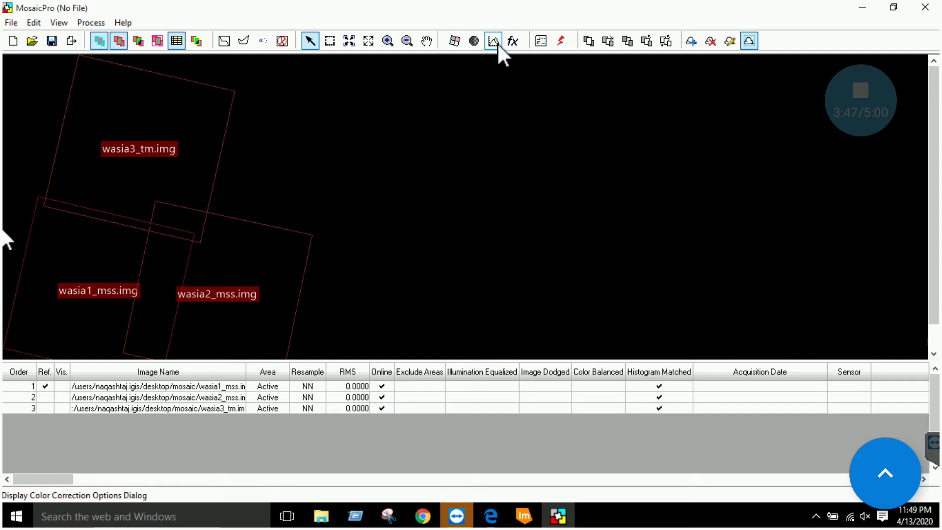
left_click(453, 42)
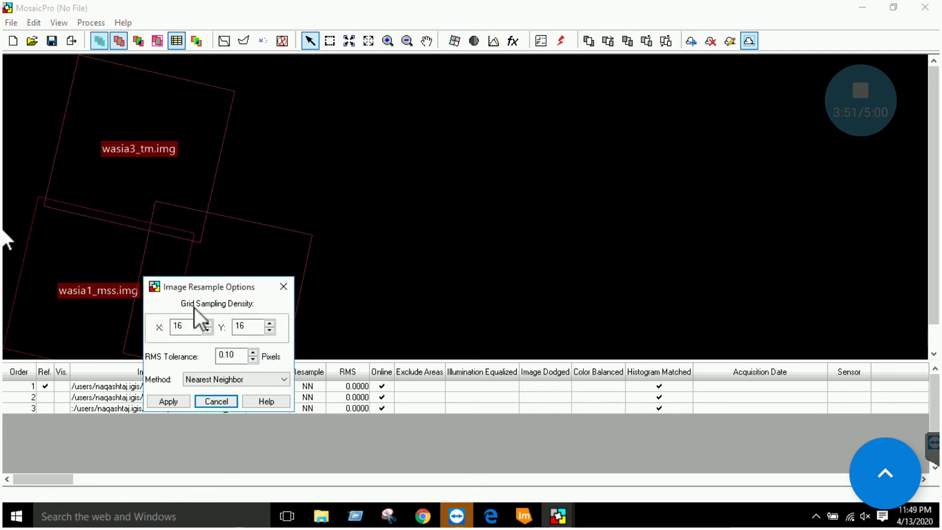
left_click(284, 288)
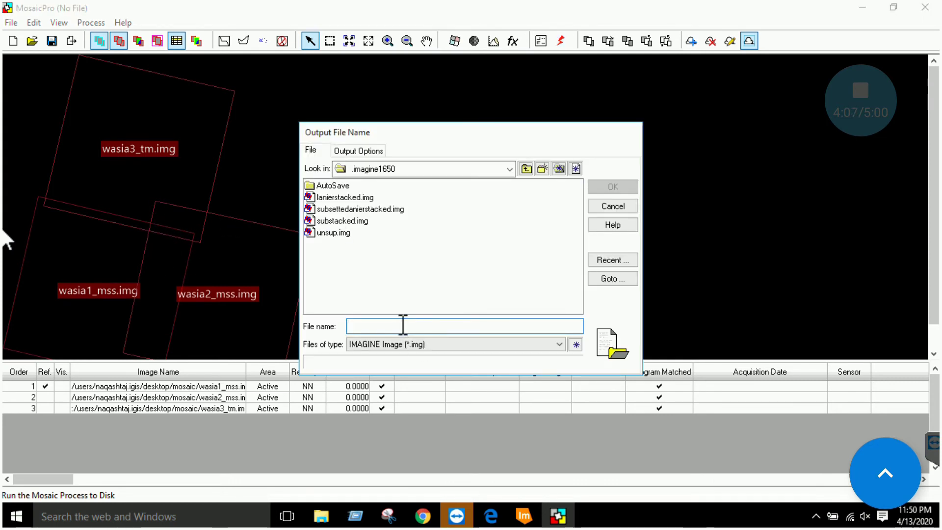
type("mosaicked")
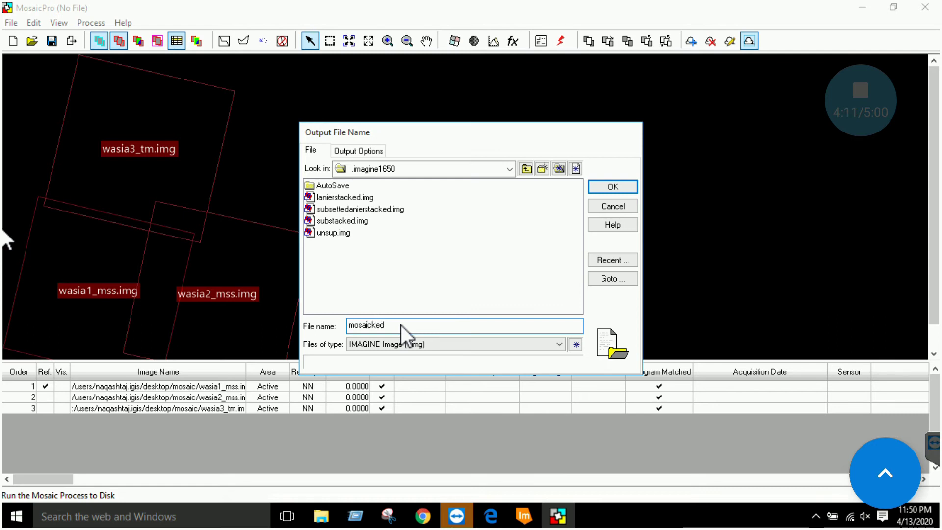
Confirm mosaicked as the output name and start the mosaic run.
left_click(612, 187)
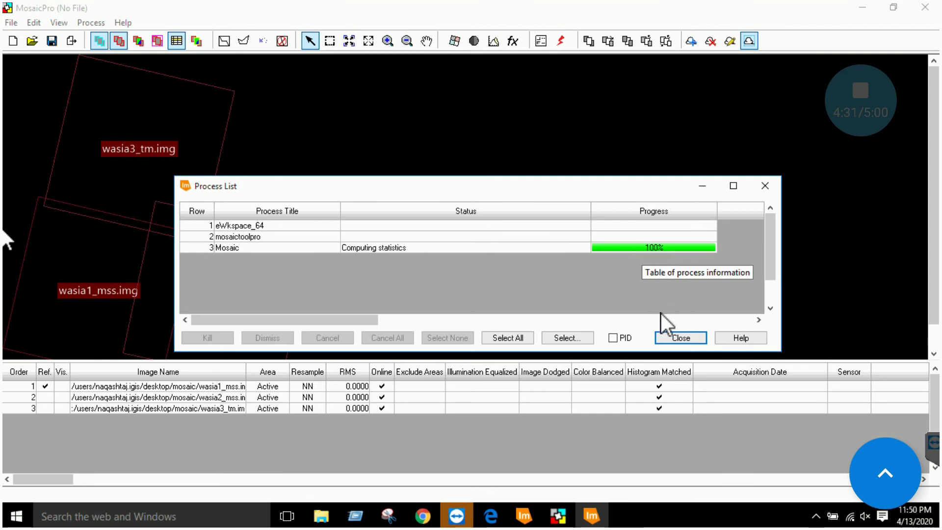
Close the finished Process List and return to the main ERDAS view's contents.
left_click(680, 338)
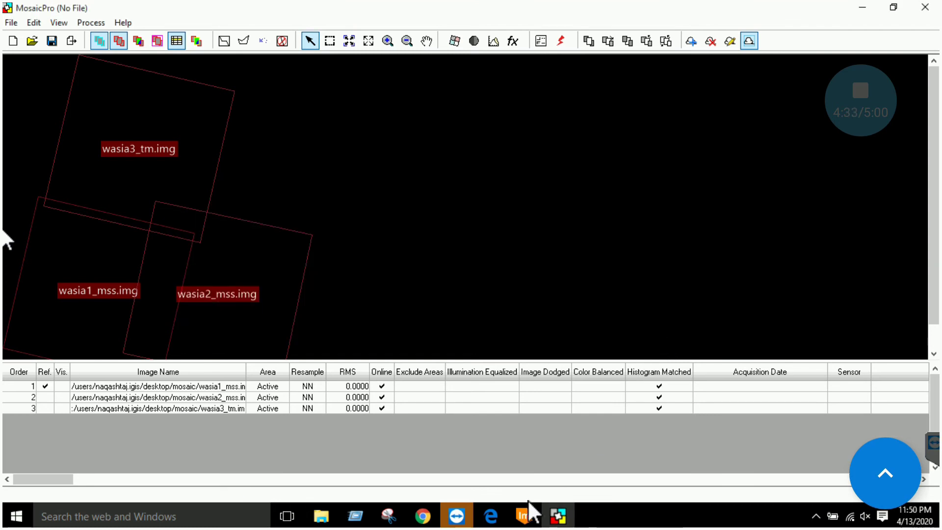
left_click(524, 516)
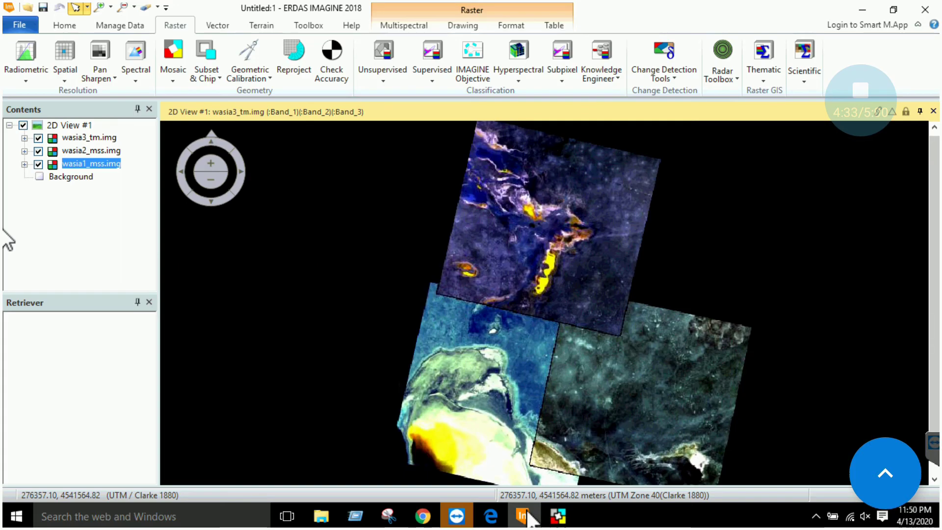
left_click(81, 138)
right_click(78, 141)
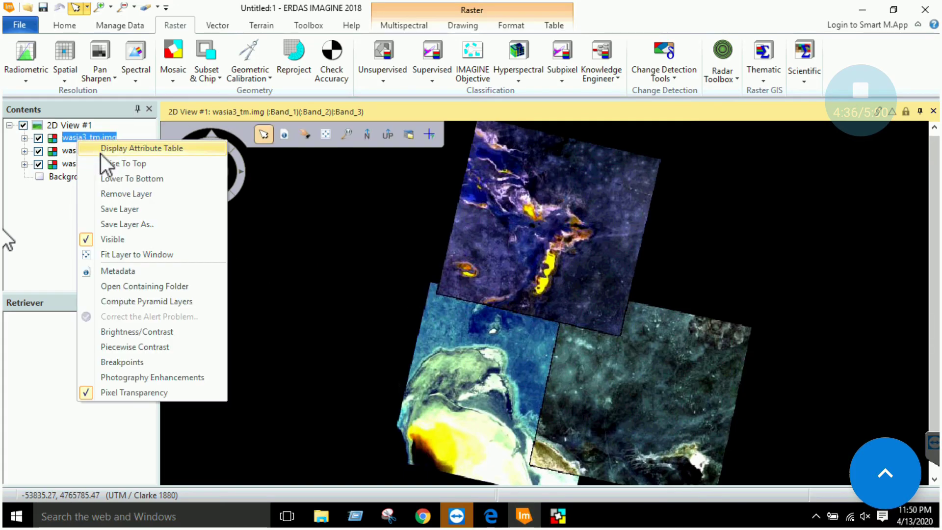
Add mosaicked.img from Recent files to 2D View #1 and hide the wasia tile layers.
left_click(70, 127)
right_click(70, 127)
left_click(126, 41)
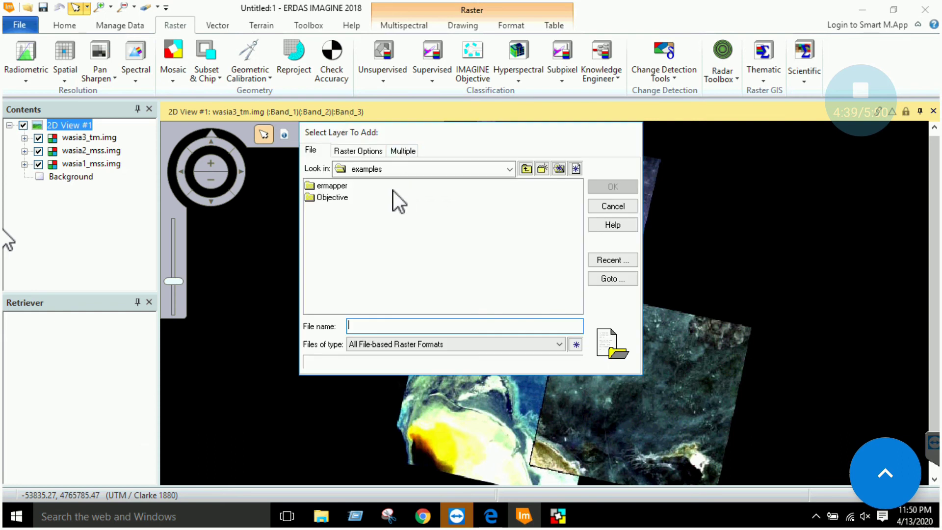
left_click(603, 260)
double_click(504, 217)
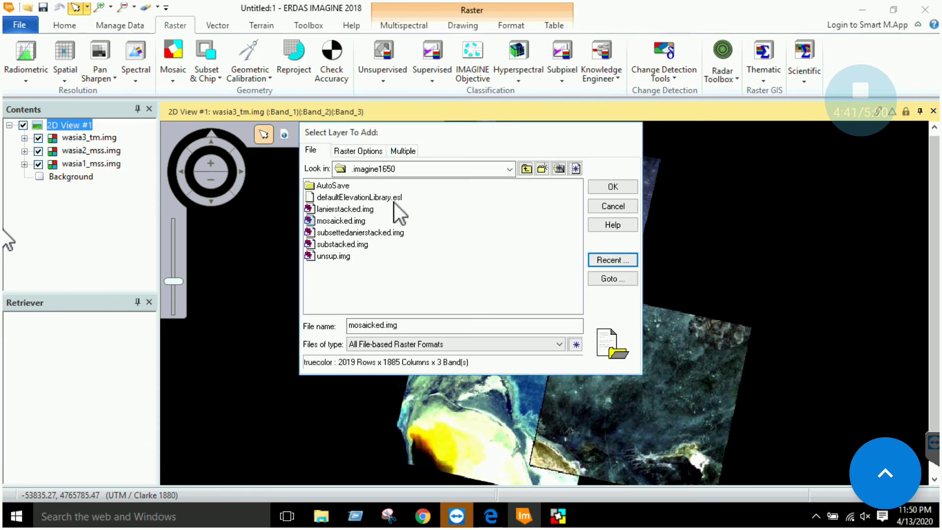
double_click(346, 221)
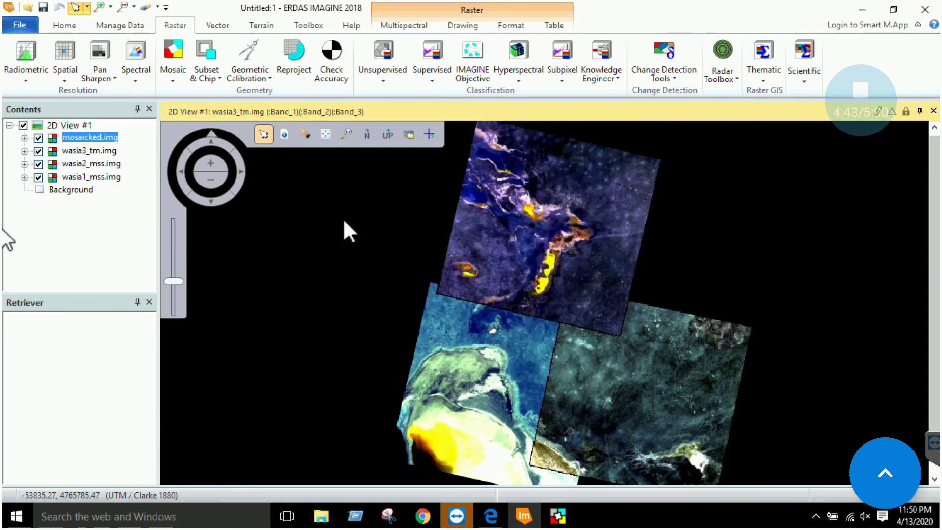
left_click(38, 151)
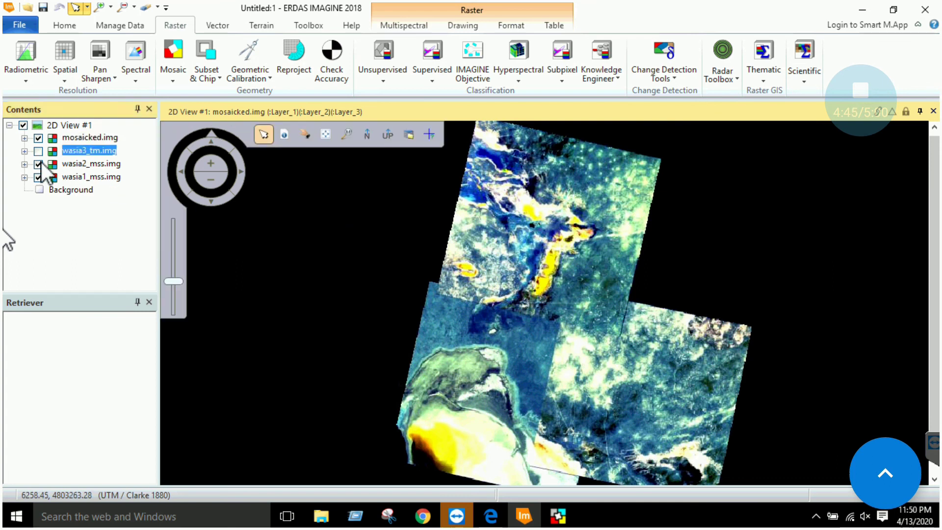
left_click(39, 177)
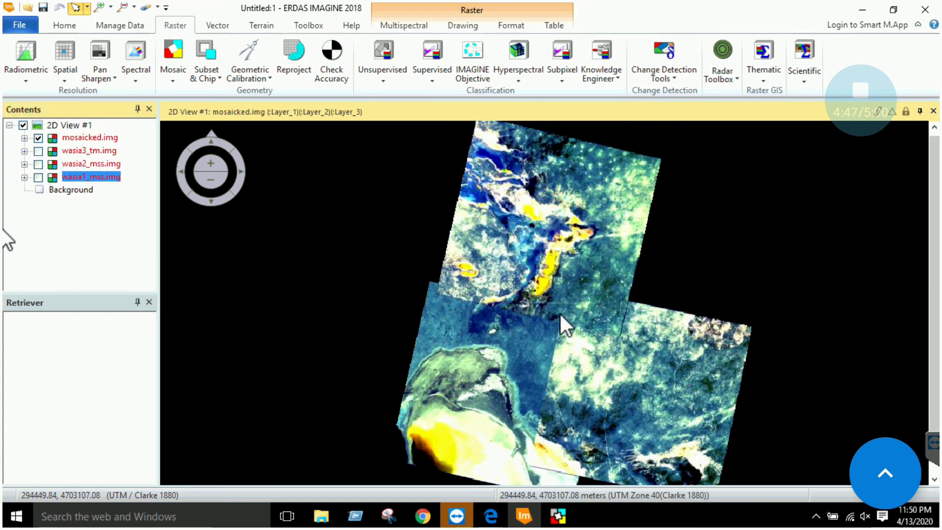
scroll(542, 316, "up", 4)
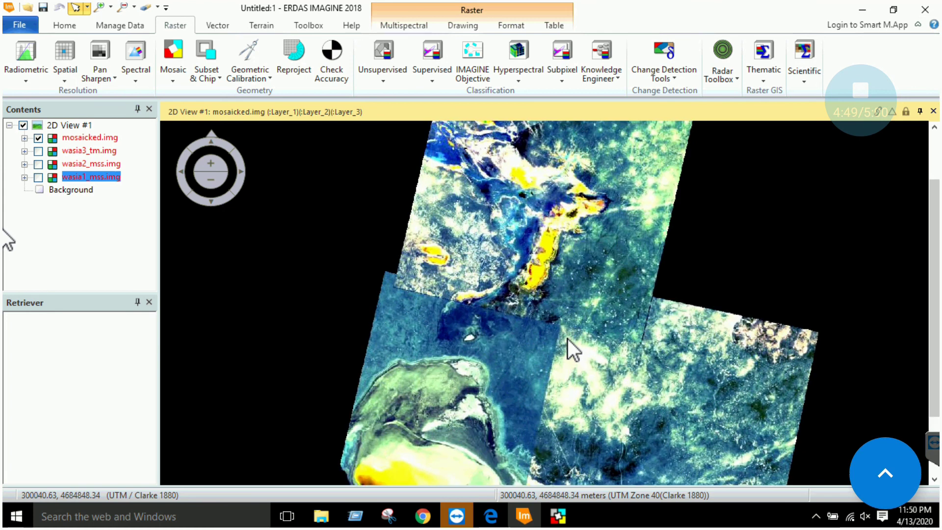
scroll(568, 339, "down", 2)
scroll(569, 338, "up", 1)
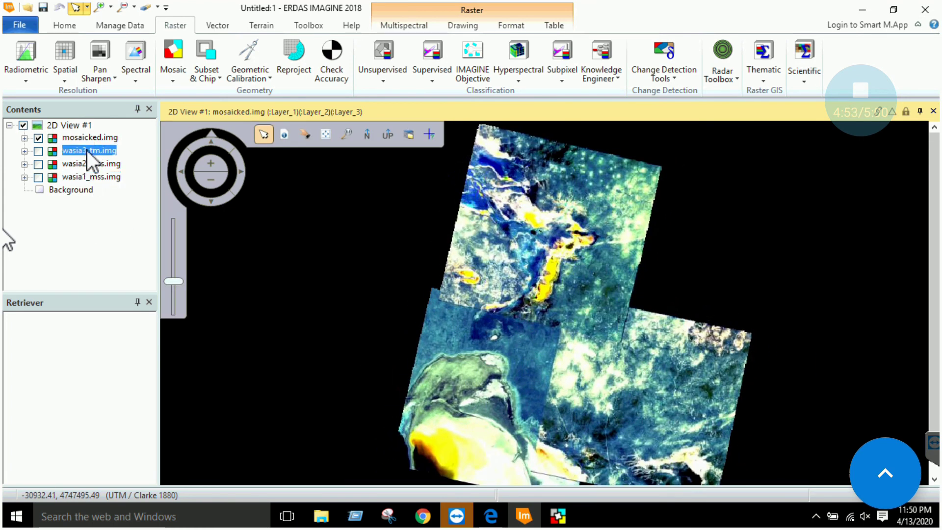
Remove the wasia3_tm, wasia2_mss and wasia1_mss layers from 2D View #1.
right_click(87, 150)
left_click(117, 204)
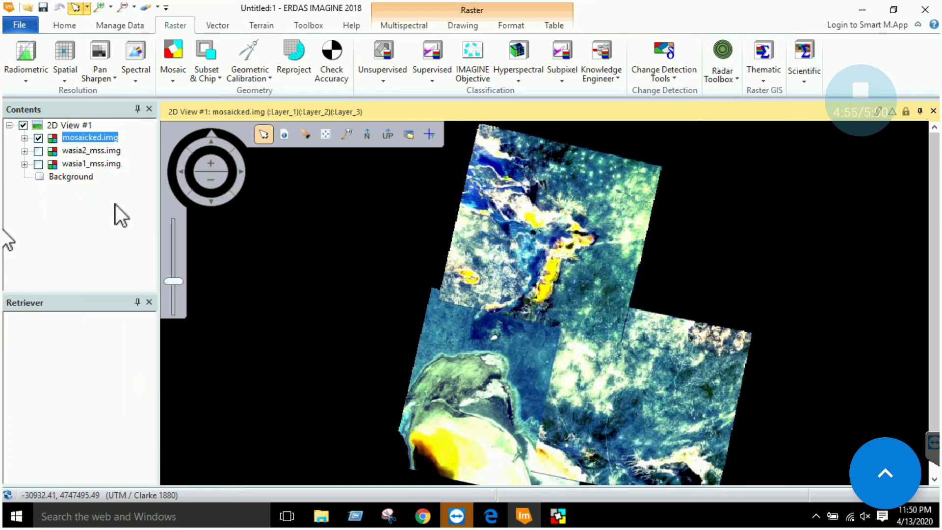
right_click(89, 148)
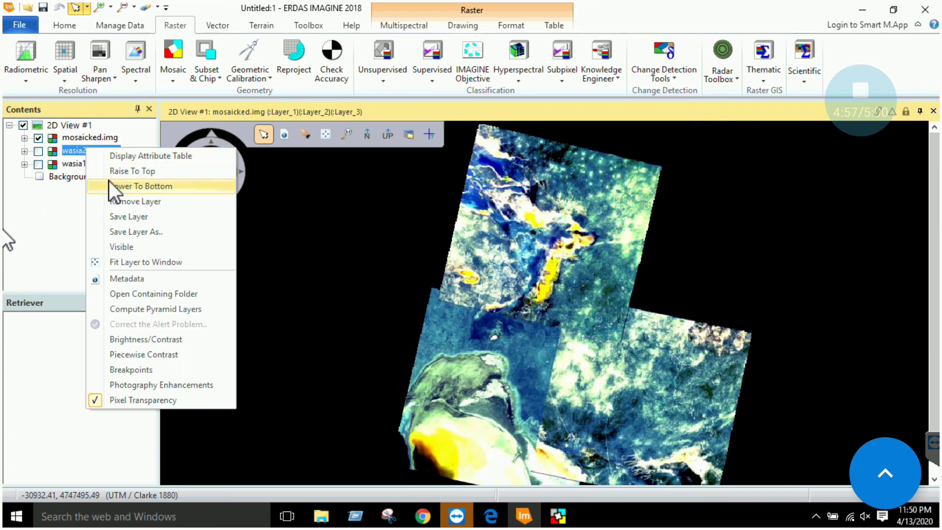
left_click(107, 201)
right_click(94, 155)
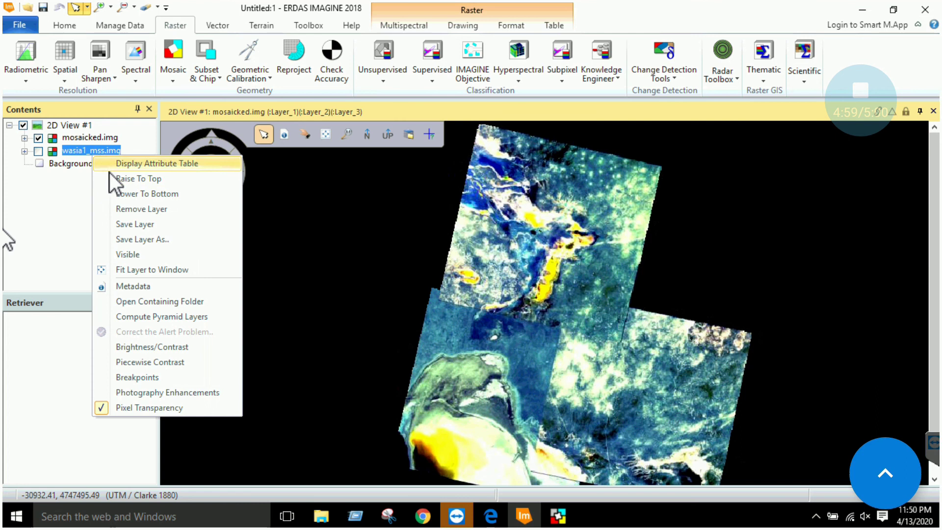
left_click(117, 207)
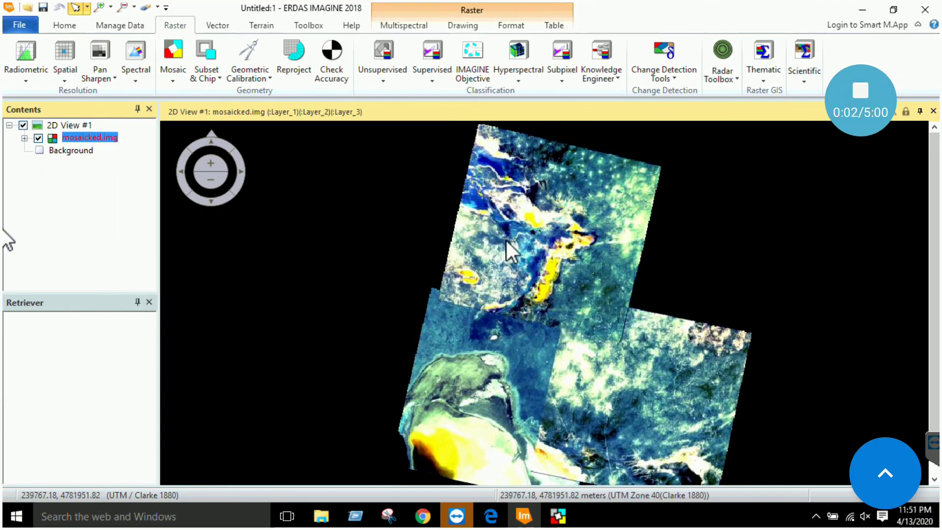
Pan across mosaicked.img, view its Multispectral settings, and bring MosaicPro forward.
left_click_drag(561, 321, 530, 294)
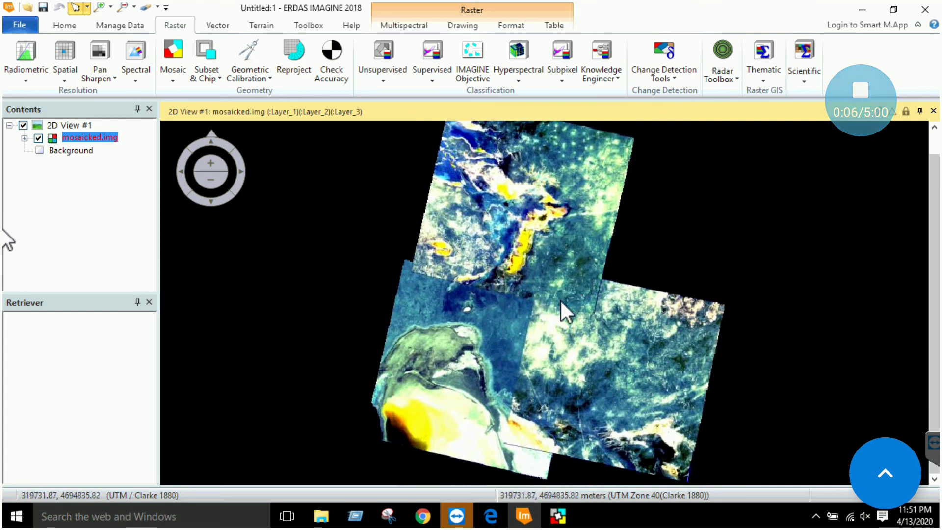
scroll(560, 309, "up", 2)
scroll(501, 285, "up", 2)
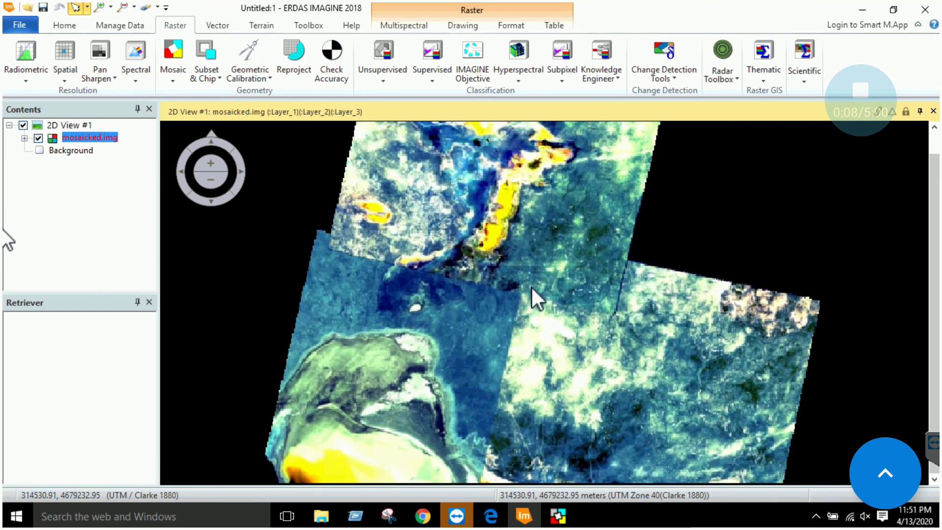
scroll(545, 287, "up", 2)
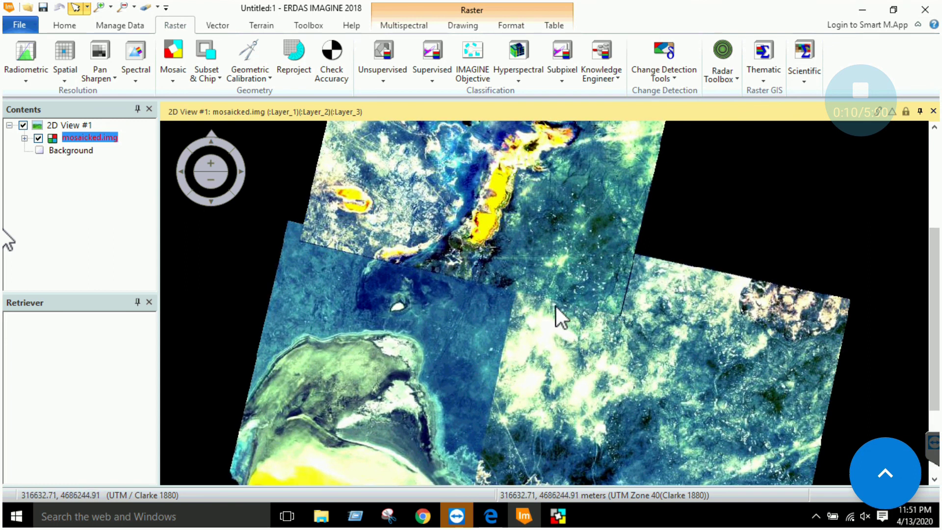
scroll(523, 293, "up", 1)
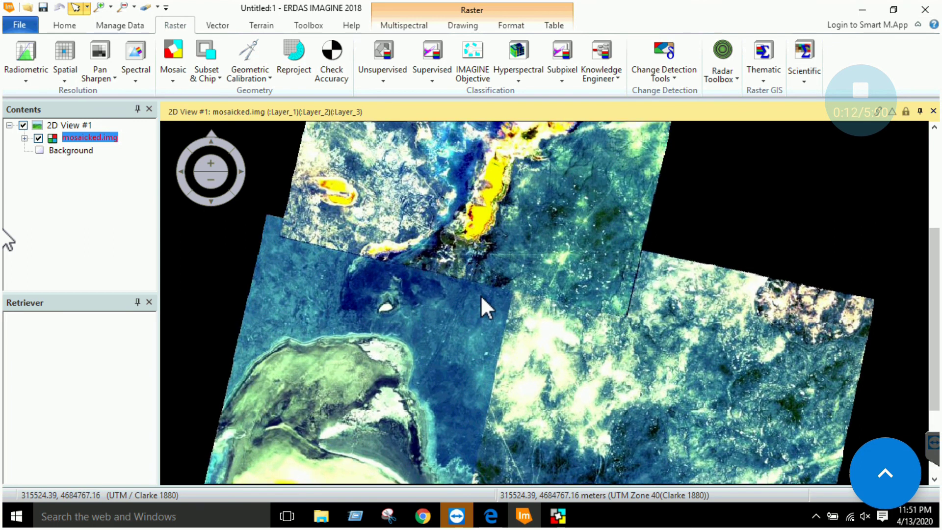
scroll(482, 295, "up", 2)
scroll(514, 315, "up", 1)
scroll(510, 315, "up", 1)
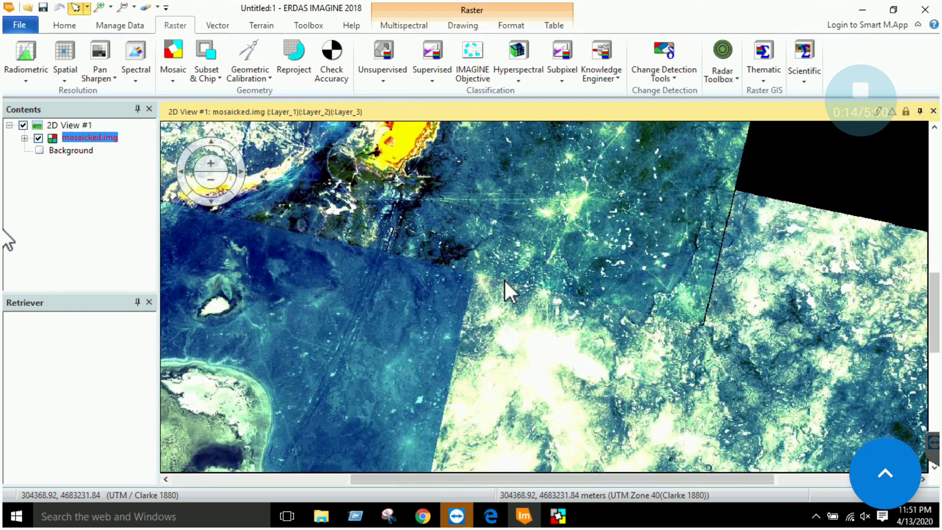
scroll(505, 277, "up", 2)
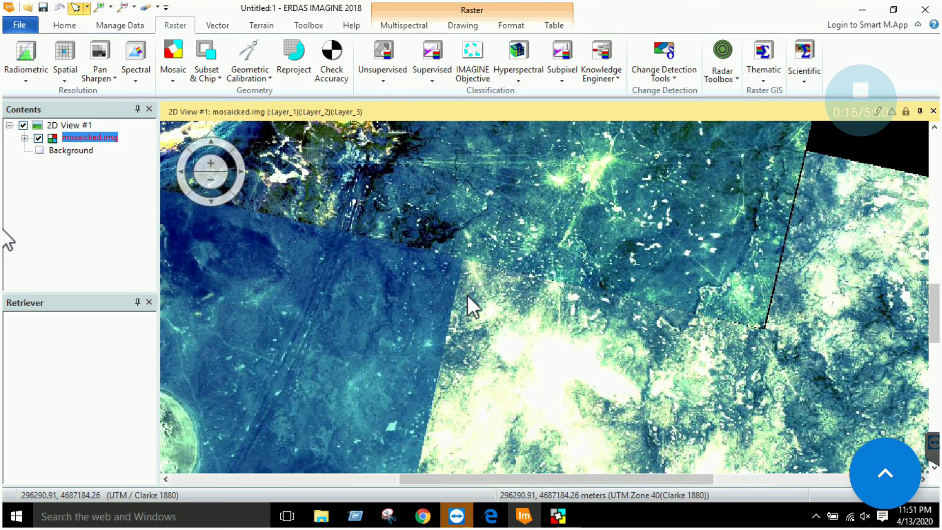
scroll(494, 256, "down", 2)
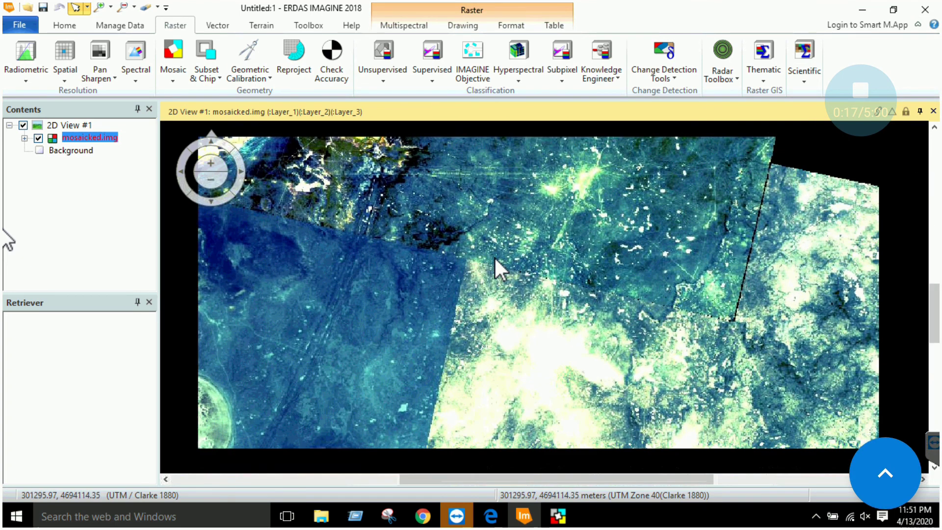
scroll(494, 257, "down", 2)
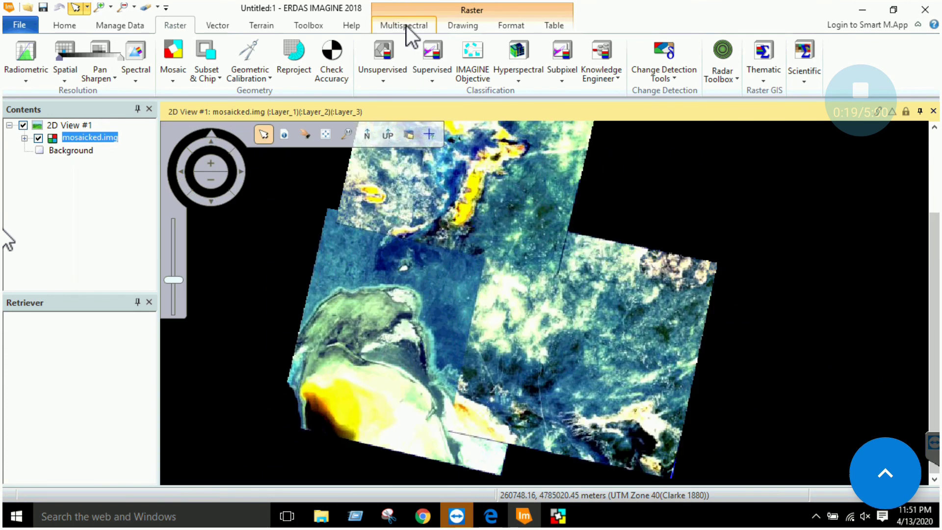
left_click(404, 25)
left_click(486, 46)
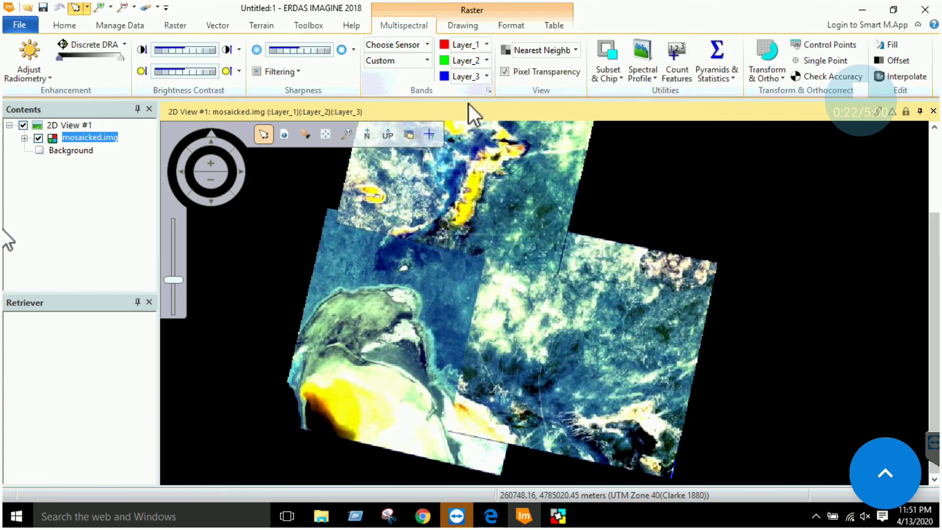
scroll(485, 223, "up", 1)
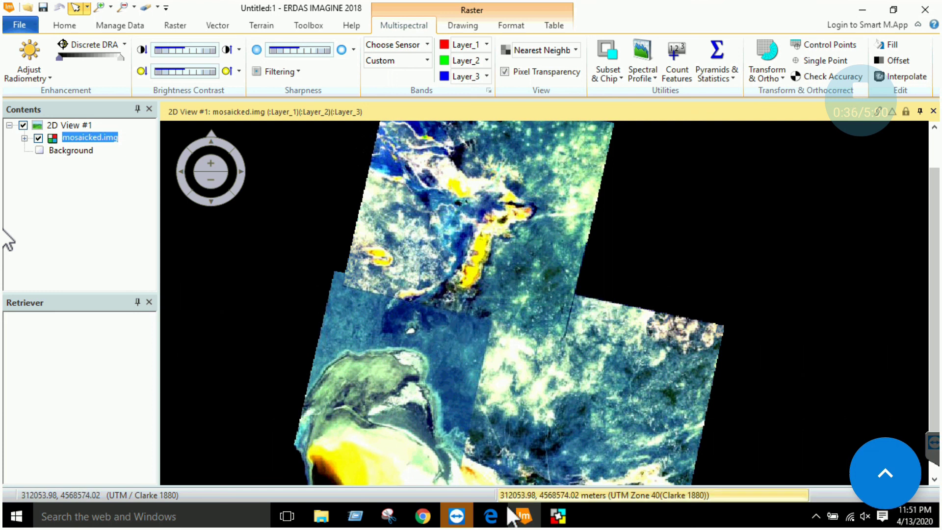
left_click(558, 516)
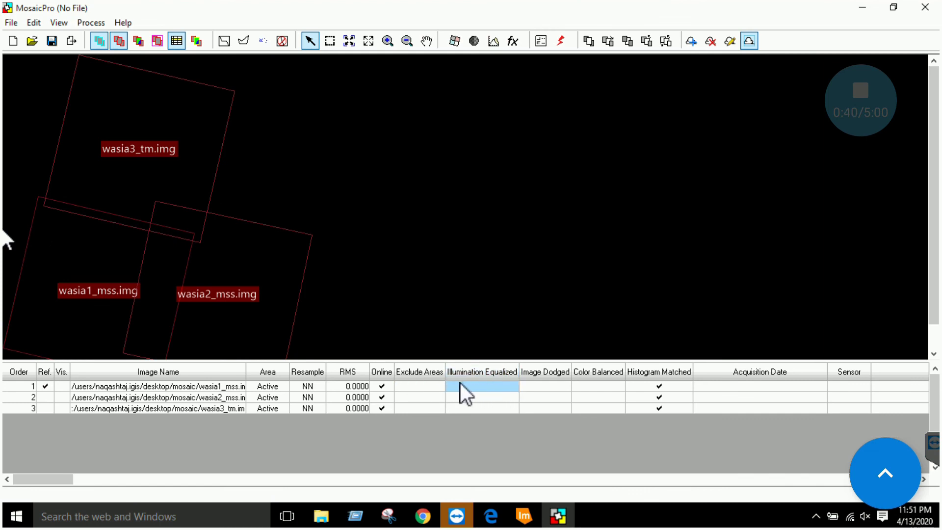
Switch to the lab handout in Edge at the Mosaicking introduction.
left_click(491, 516)
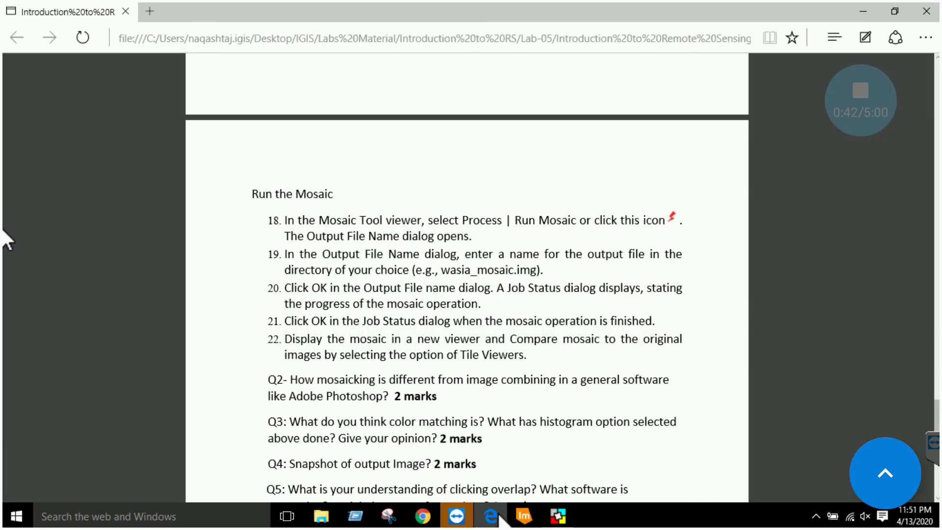
scroll(515, 324, "down", 2)
scroll(516, 331, "down", 2)
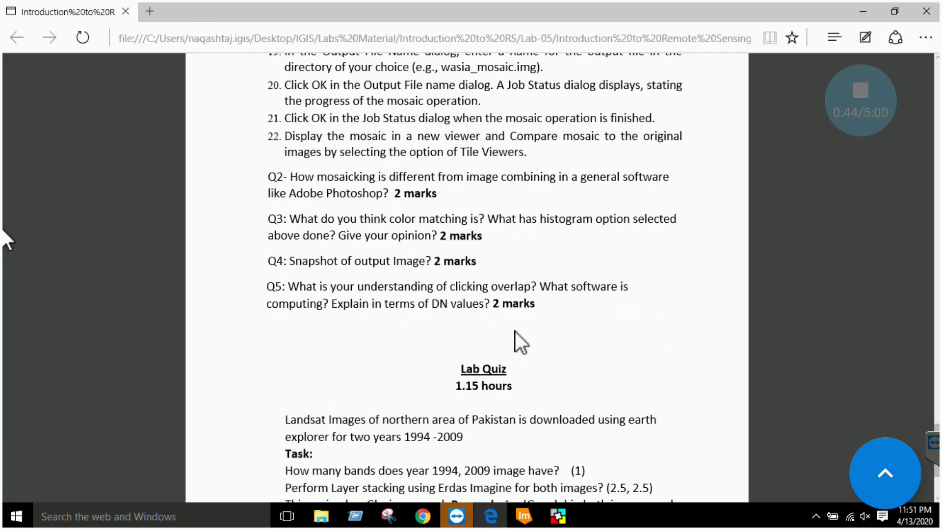
scroll(515, 331, "up", 3)
scroll(511, 294, "up", 3)
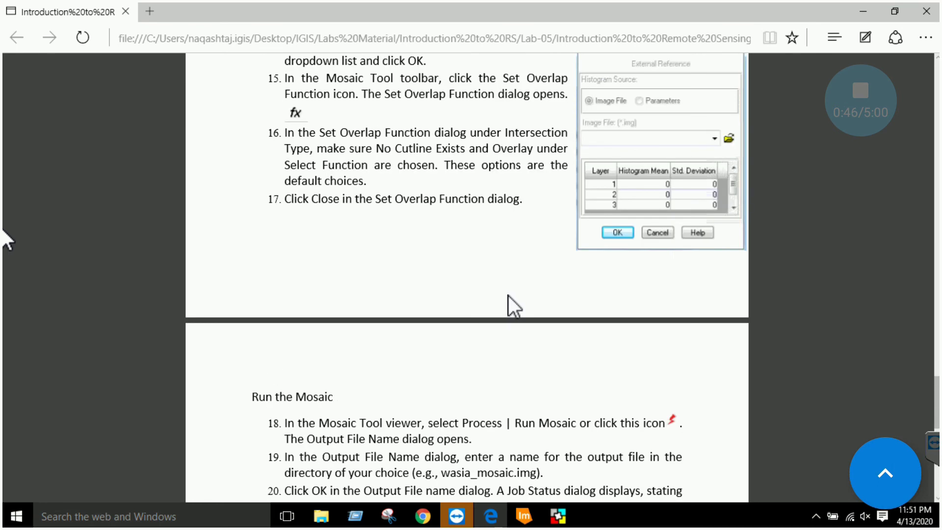
scroll(447, 251, "up", 4)
scroll(483, 306, "up", 5)
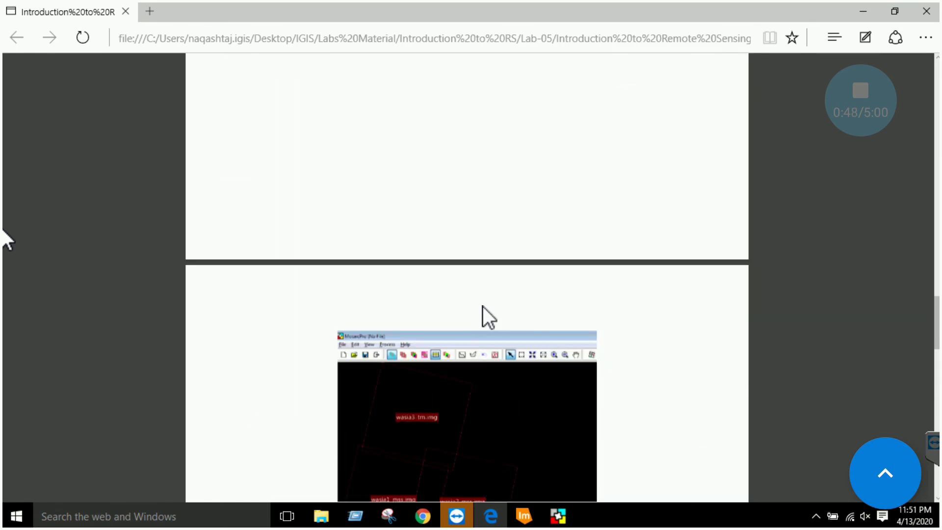
scroll(483, 307, "up", 5)
scroll(483, 307, "up", 5)
scroll(483, 307, "up", 3)
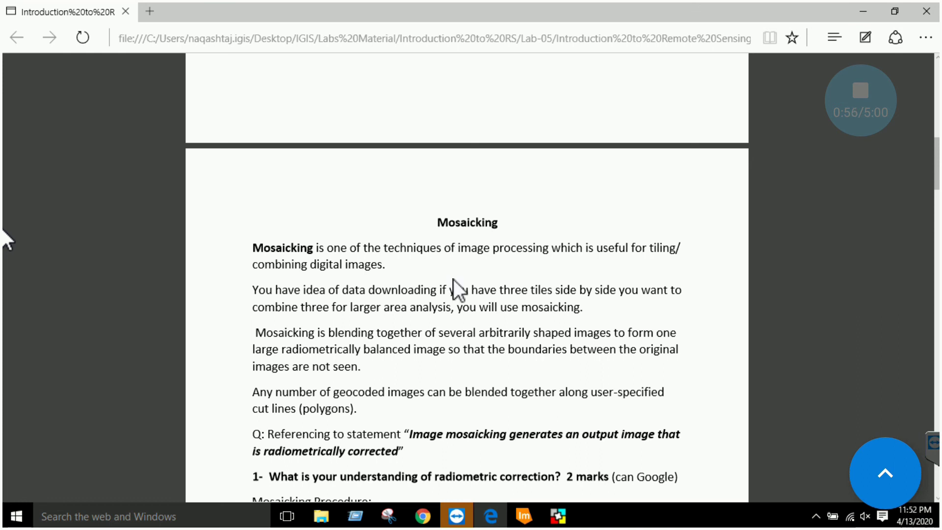
scroll(454, 280, "down", 1)
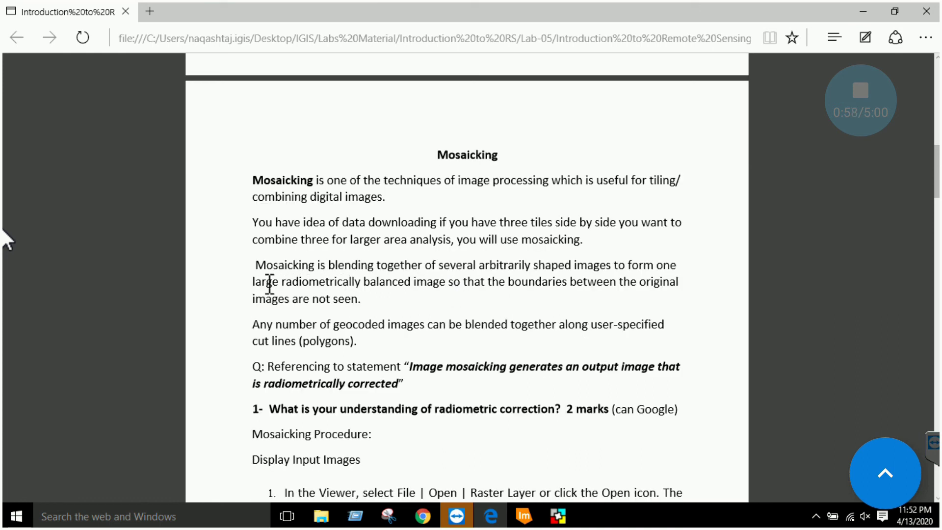
Highlight the phrase 'large radiometrically balanced image' in the handout.
left_click_drag(252, 282, 437, 287)
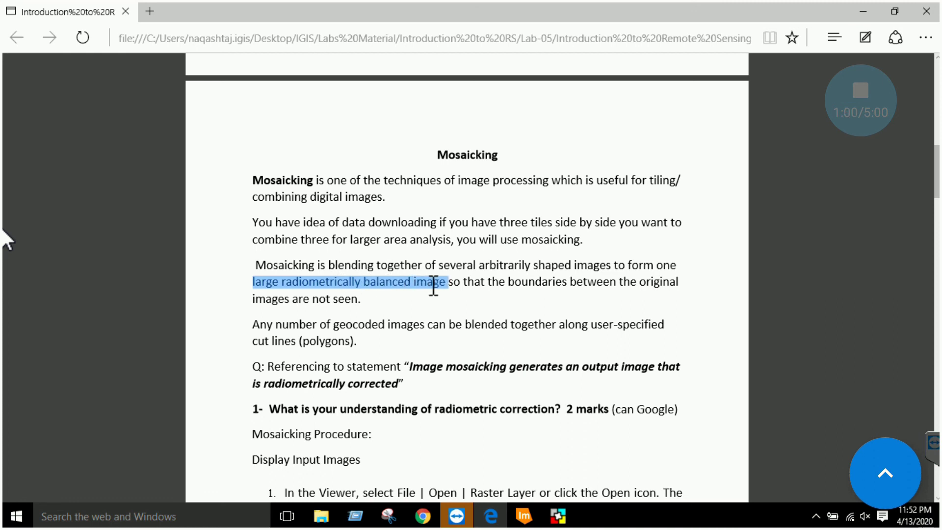
scroll(493, 329, "down", 3)
scroll(493, 329, "down", 3)
scroll(486, 324, "down", 3)
scroll(486, 324, "down", 3)
scroll(481, 221, "down", 1)
scroll(482, 221, "down", 1)
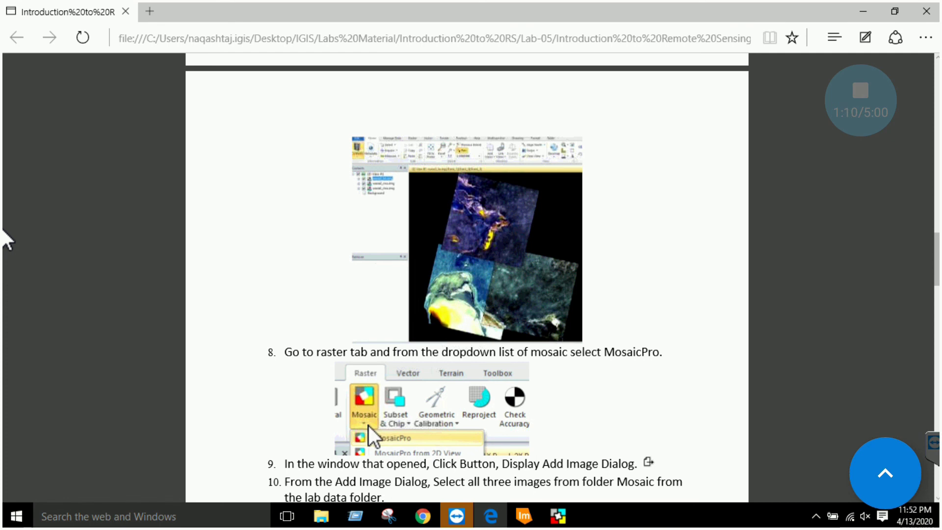
scroll(372, 430, "down", 2)
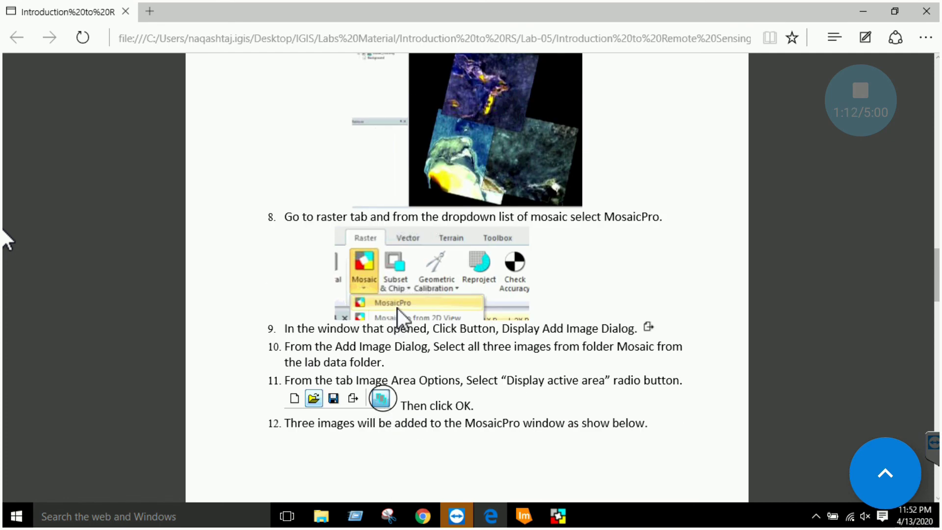
scroll(397, 309, "down", 1)
scroll(397, 310, "down", 1)
scroll(393, 328, "down", 1)
scroll(379, 220, "down", 3)
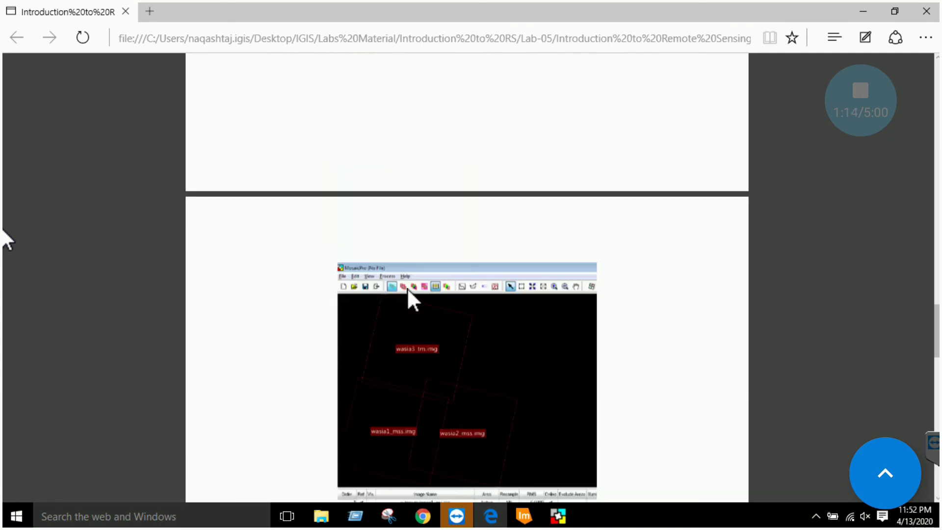
scroll(412, 243, "down", 2)
scroll(454, 284, "down", 2)
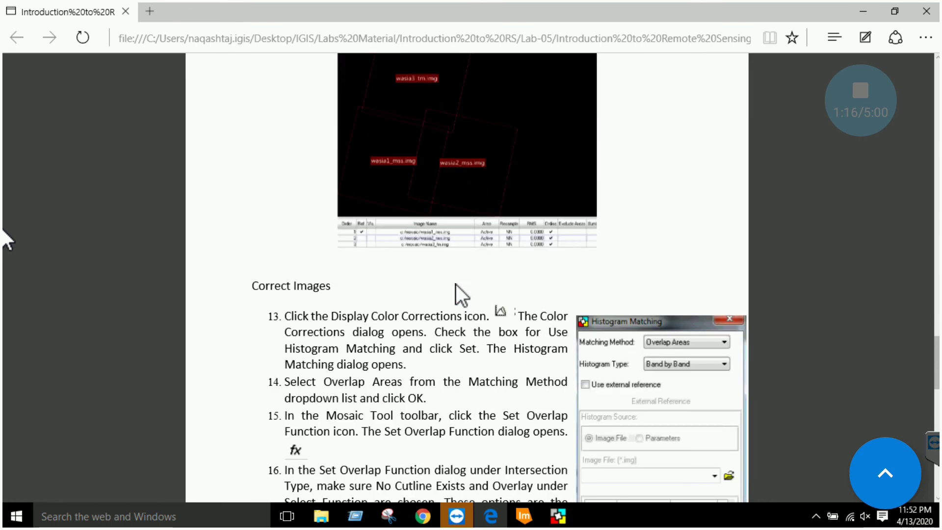
scroll(456, 285, "down", 1)
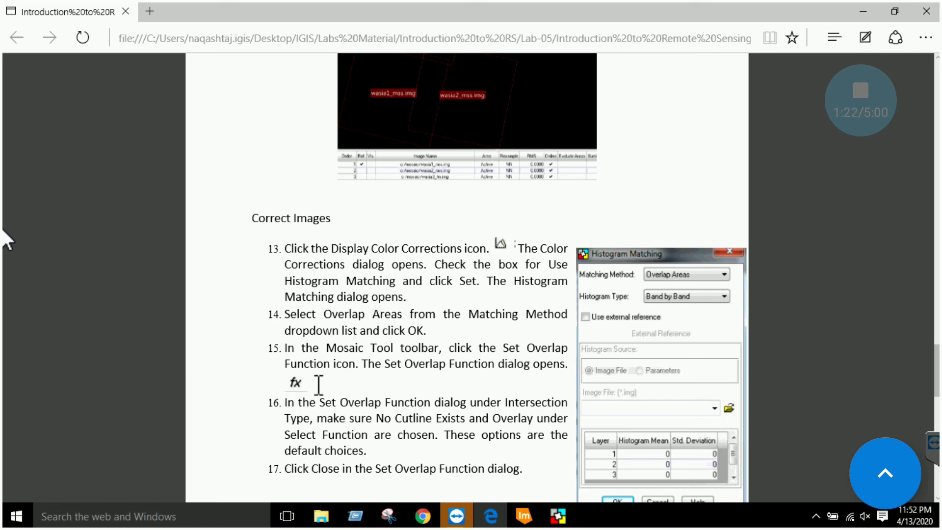
scroll(382, 388, "down", 1)
scroll(383, 388, "down", 2)
scroll(383, 388, "down", 2)
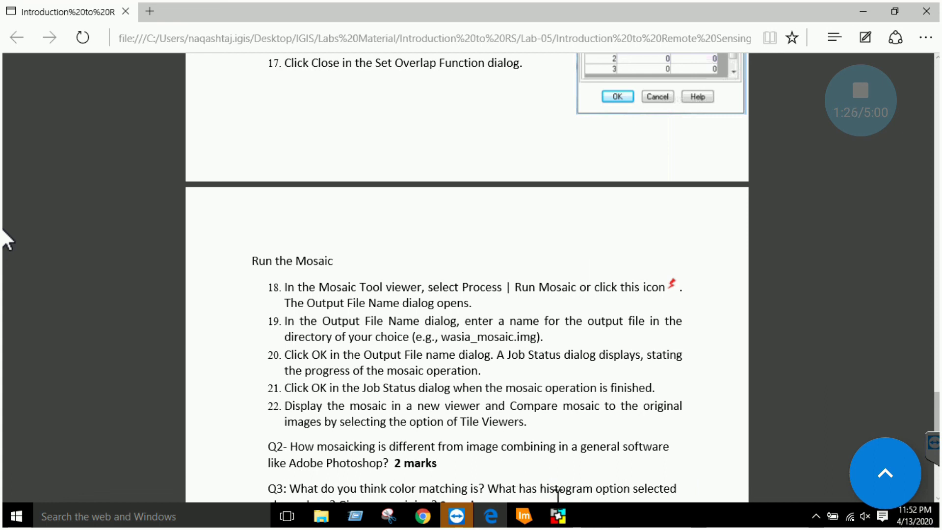
mouse_move(558, 516)
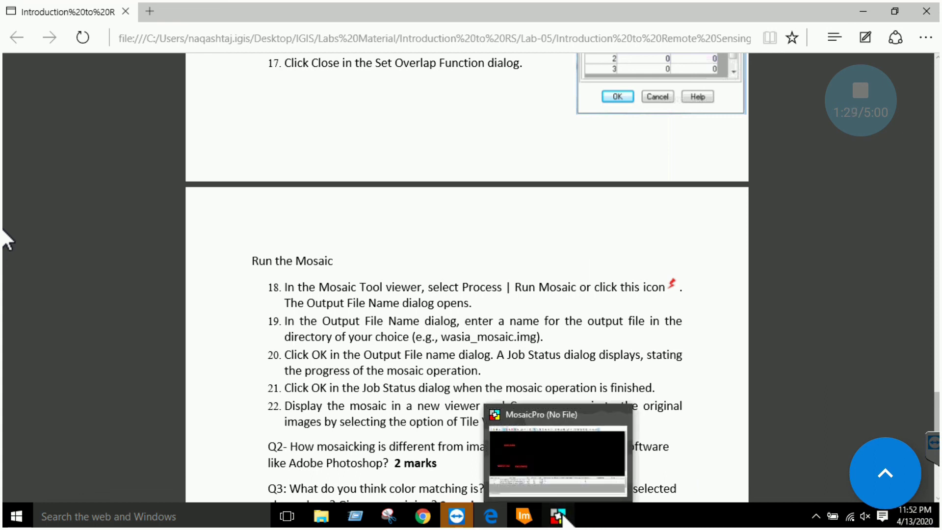
Bring the MosaicPro window with the three wasia tiles back in front.
mouse_move(557, 449)
left_click(533, 484)
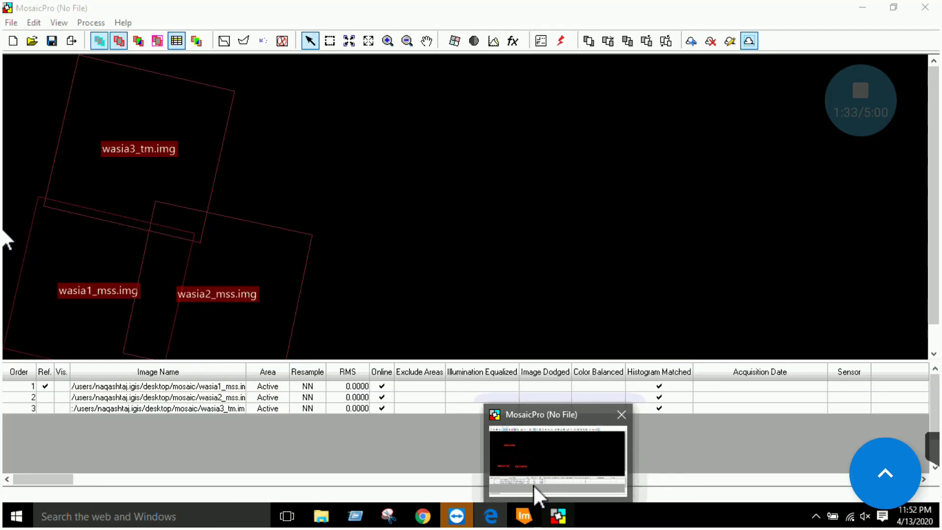